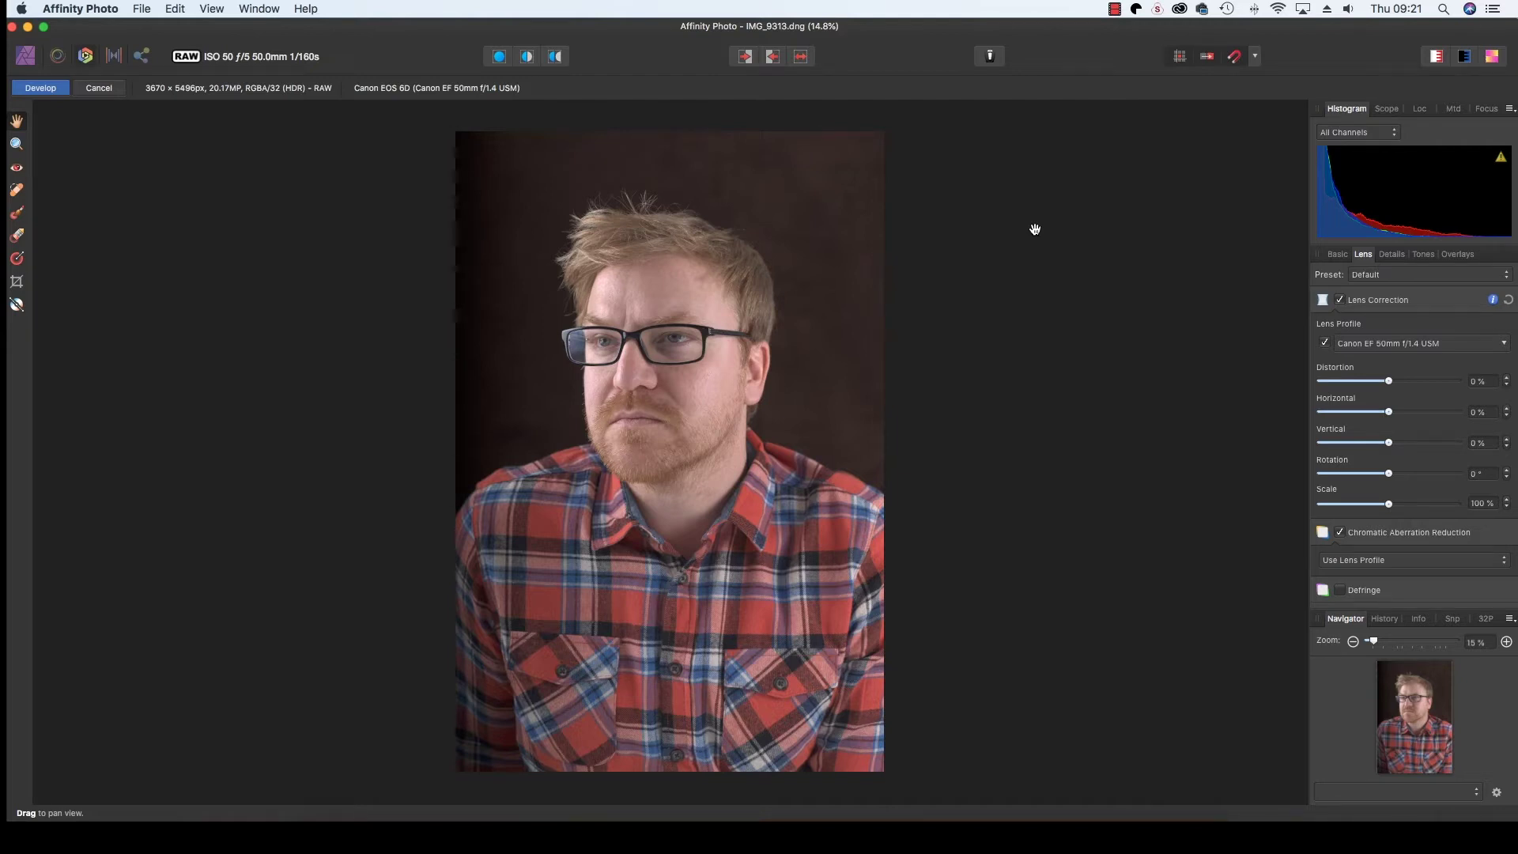
- Convert the portrait to black and white, setting the Red level to 8% and the Yellow level to -29%
left_click(1035, 229)
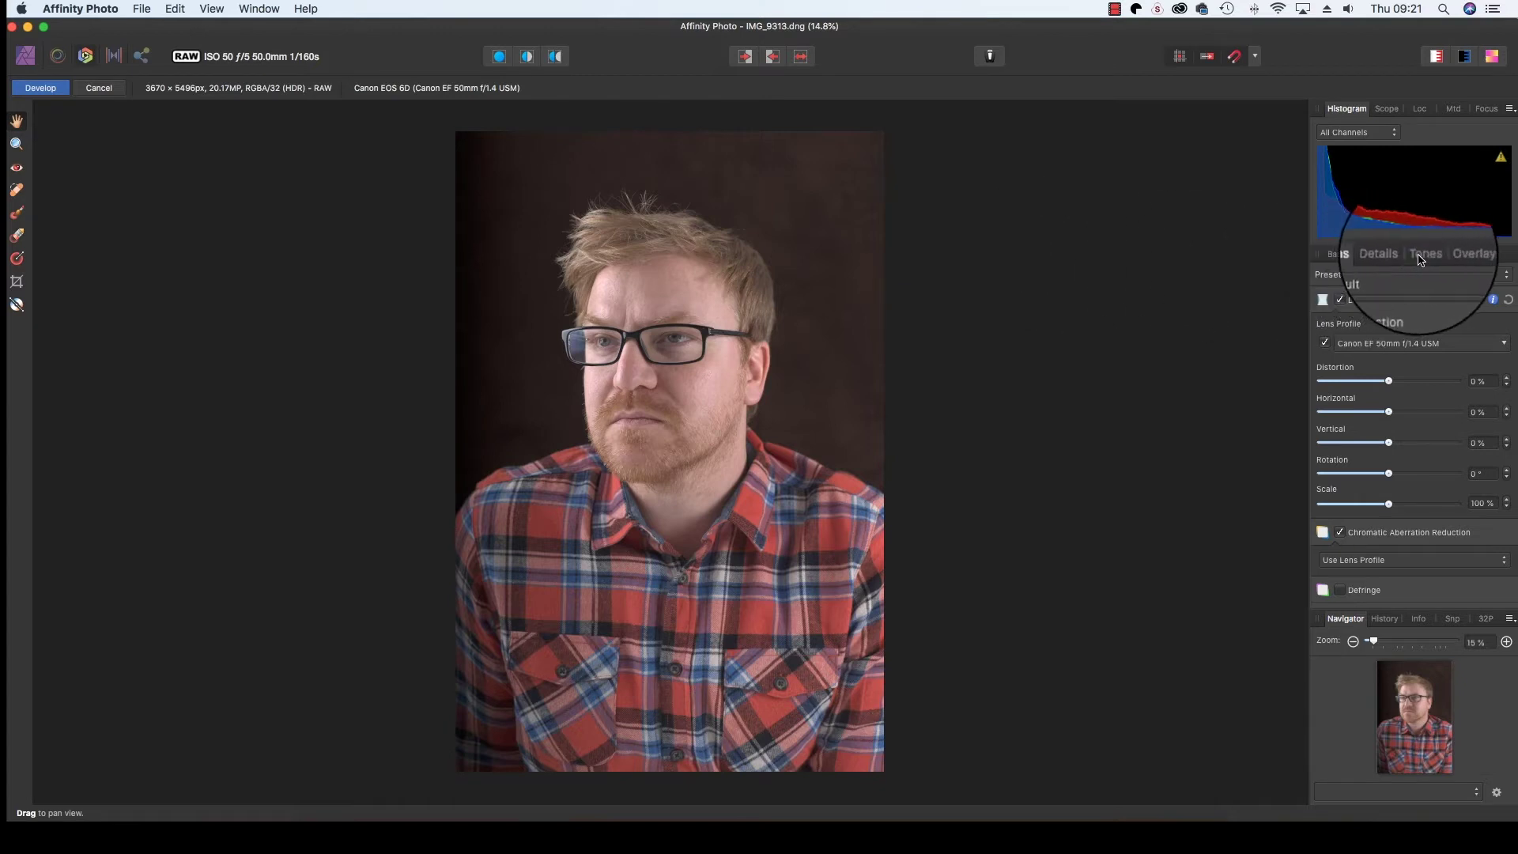
left_click(1423, 258)
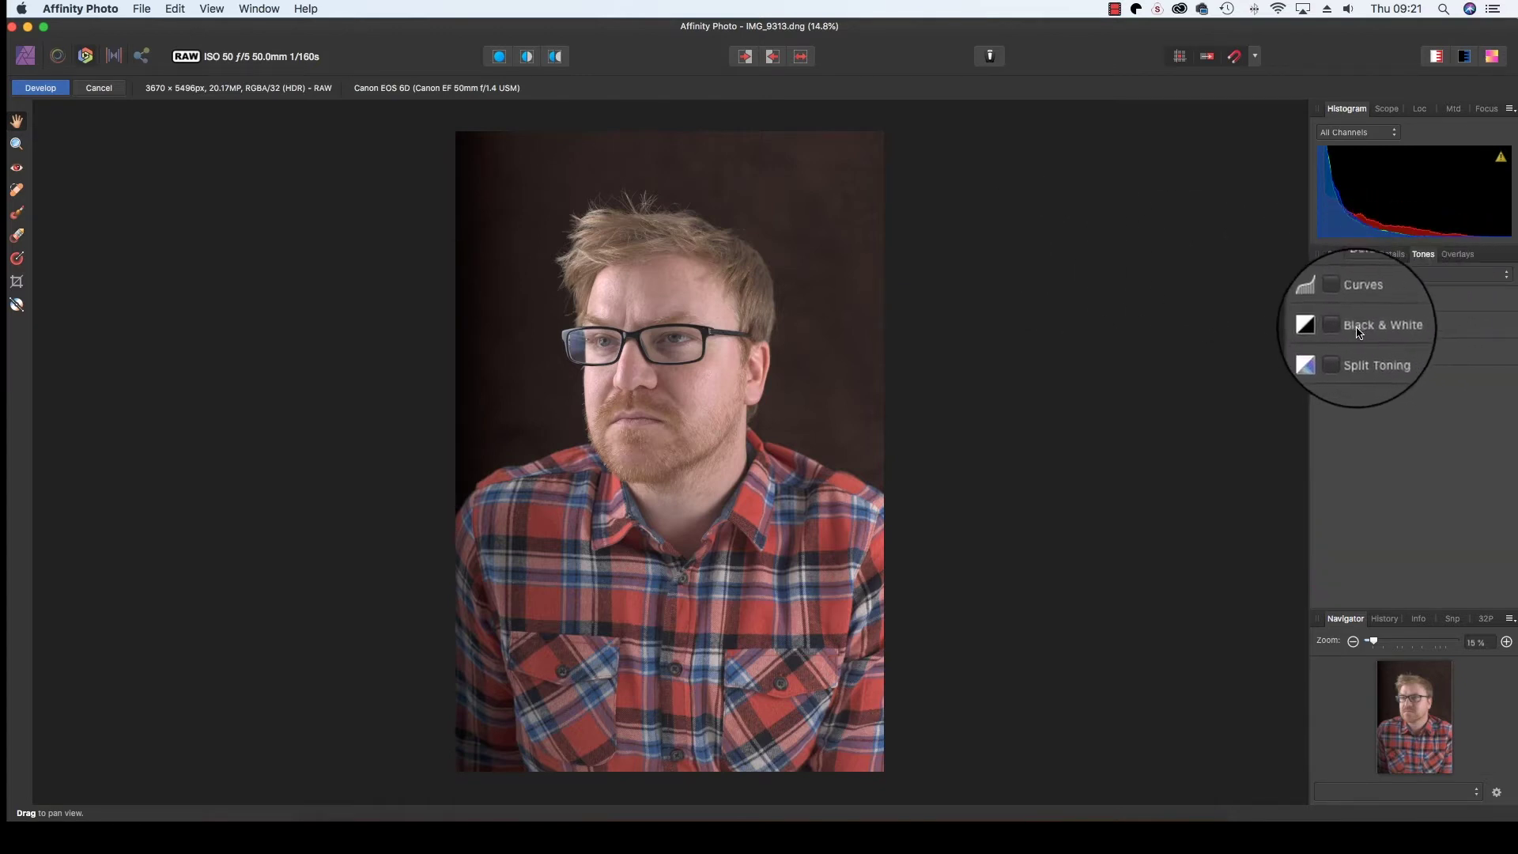
left_click(1345, 329)
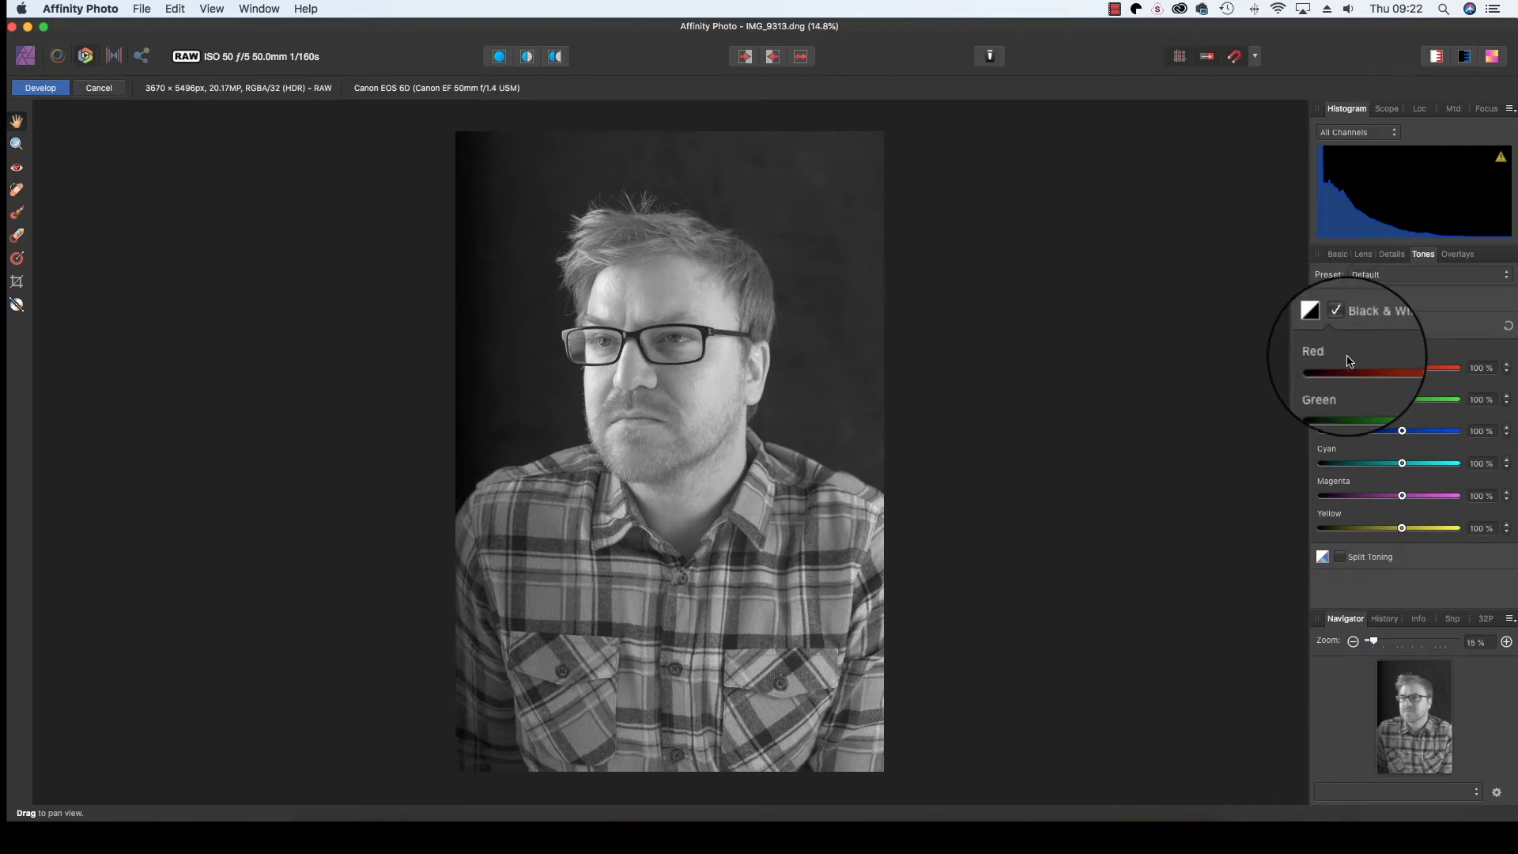
left_click_drag(1402, 368, 1377, 368)
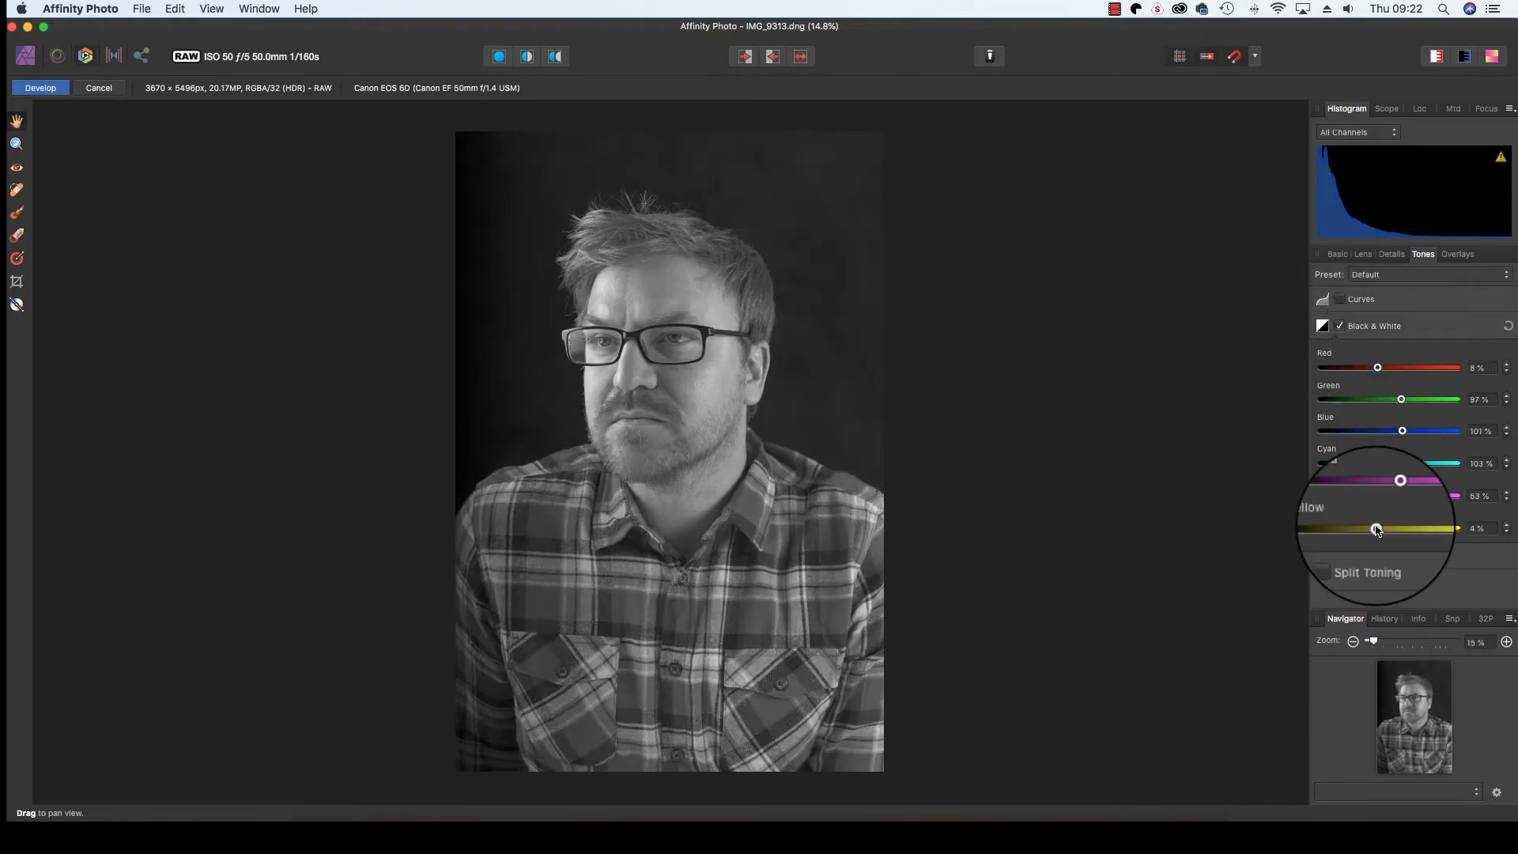
left_click_drag(1401, 528, 1419, 529)
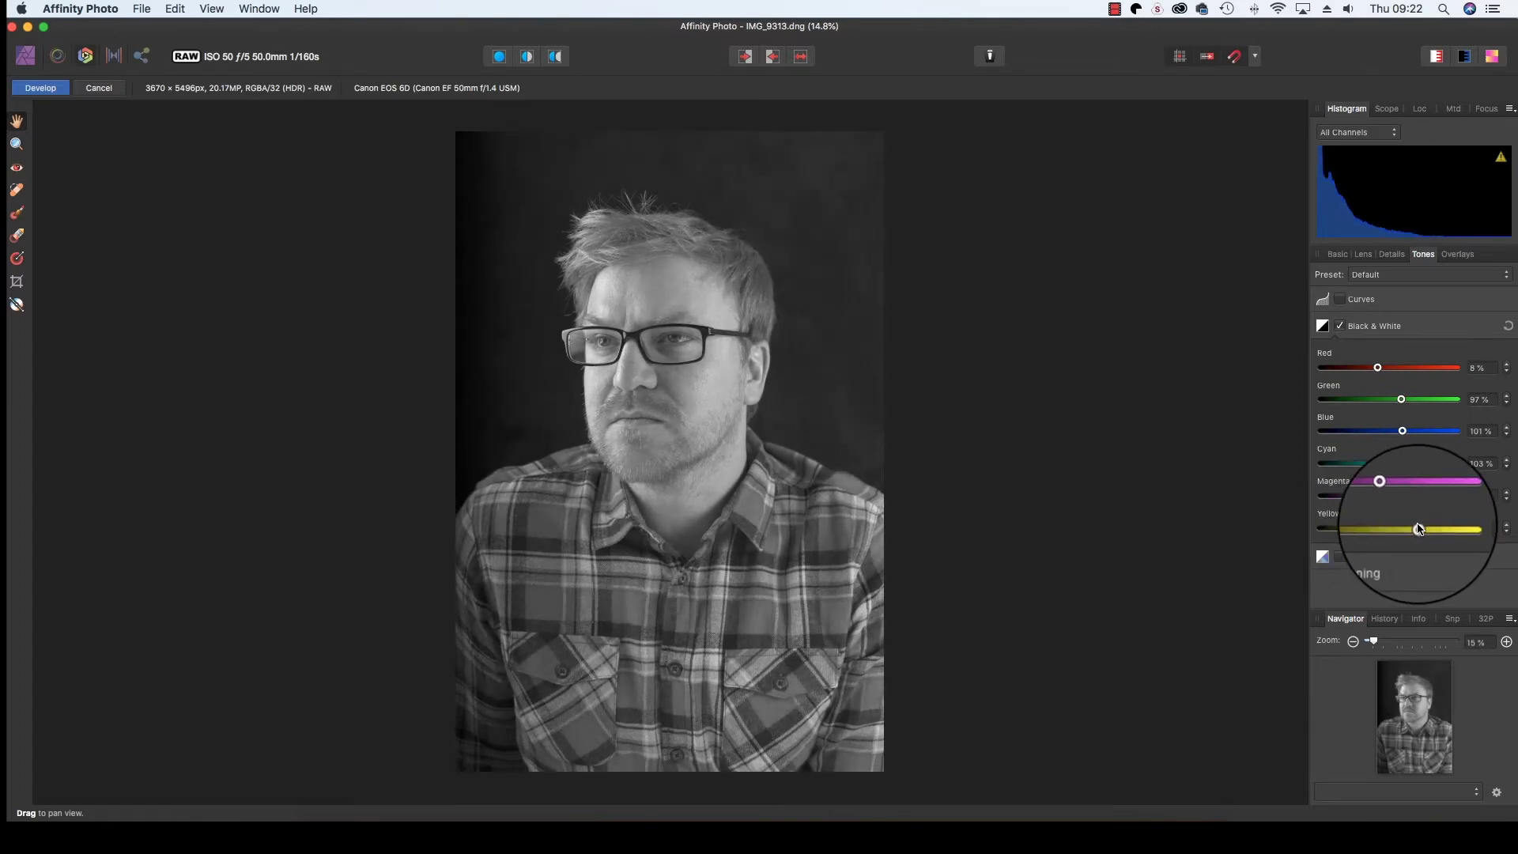
left_click_drag(1415, 530, 1367, 530)
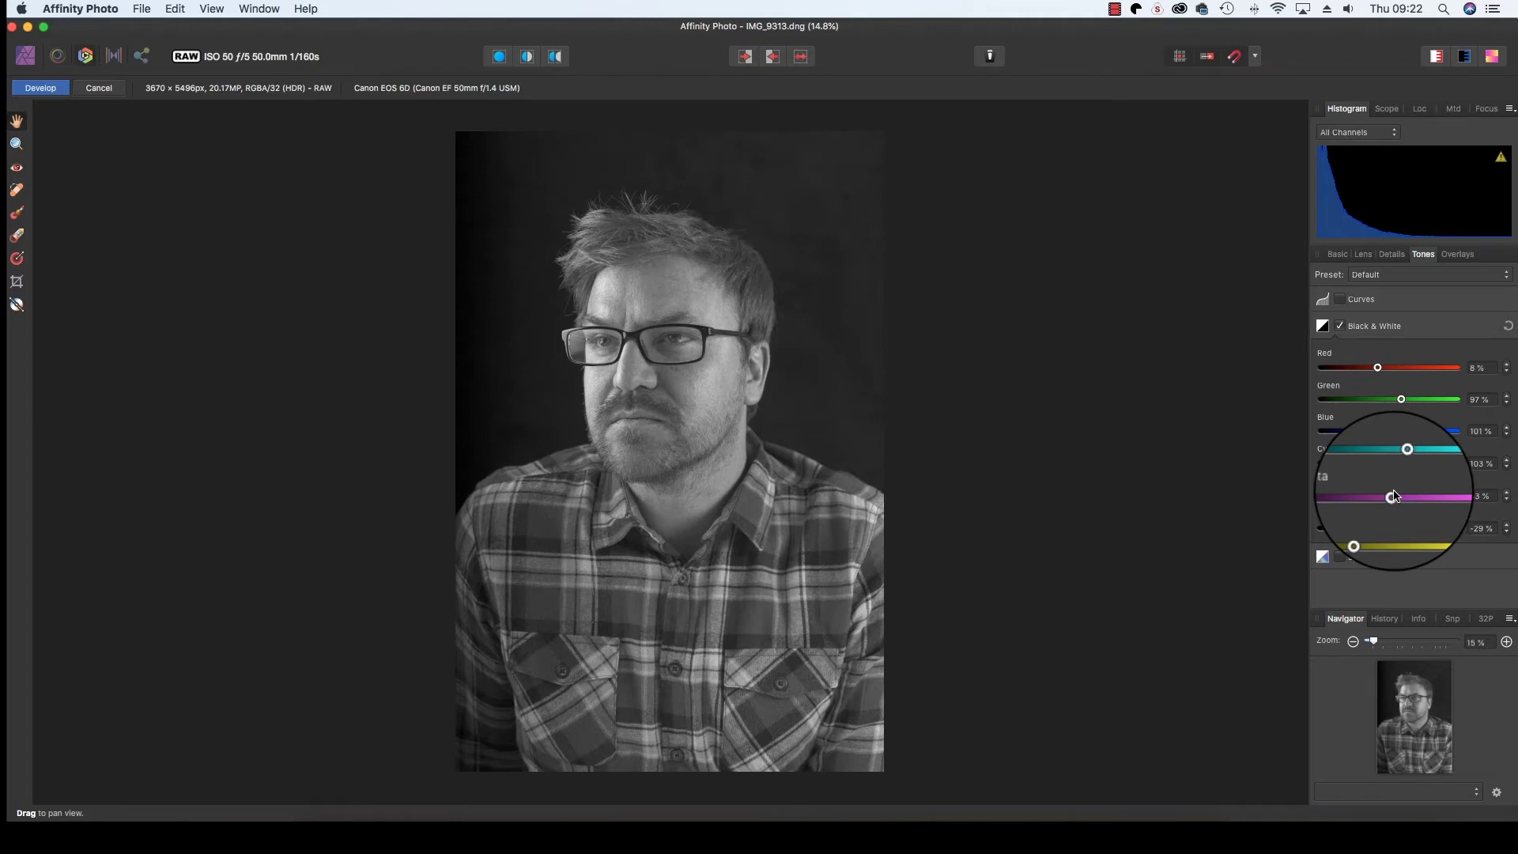
- Enable Curves and shape a gentle S-curve on the Master channel, with one point in the highlights and one in the shadows
left_click(1338, 299)
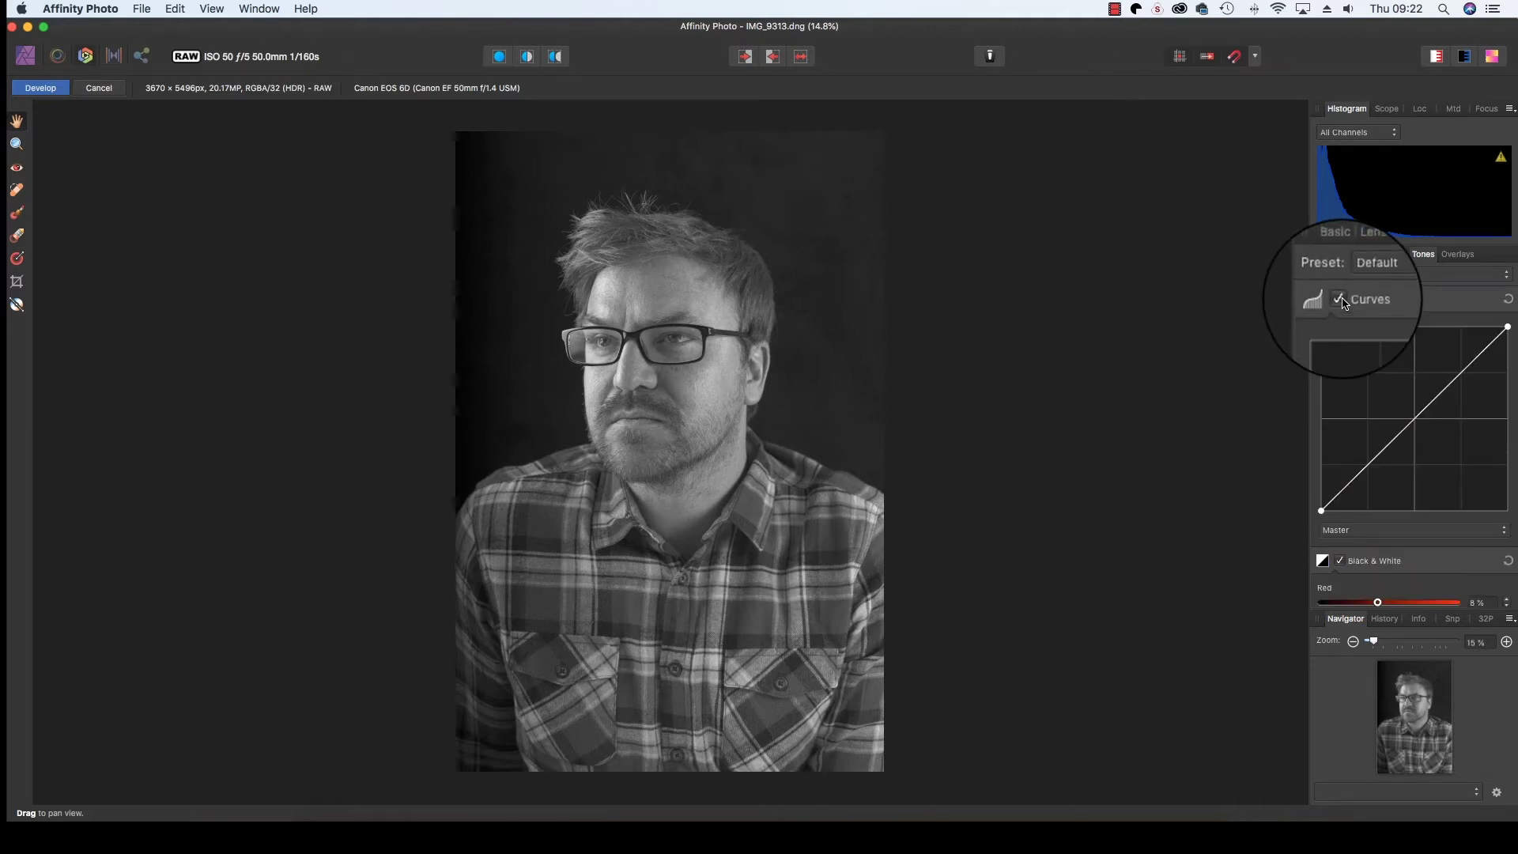
left_click_drag(1451, 383, 1450, 374)
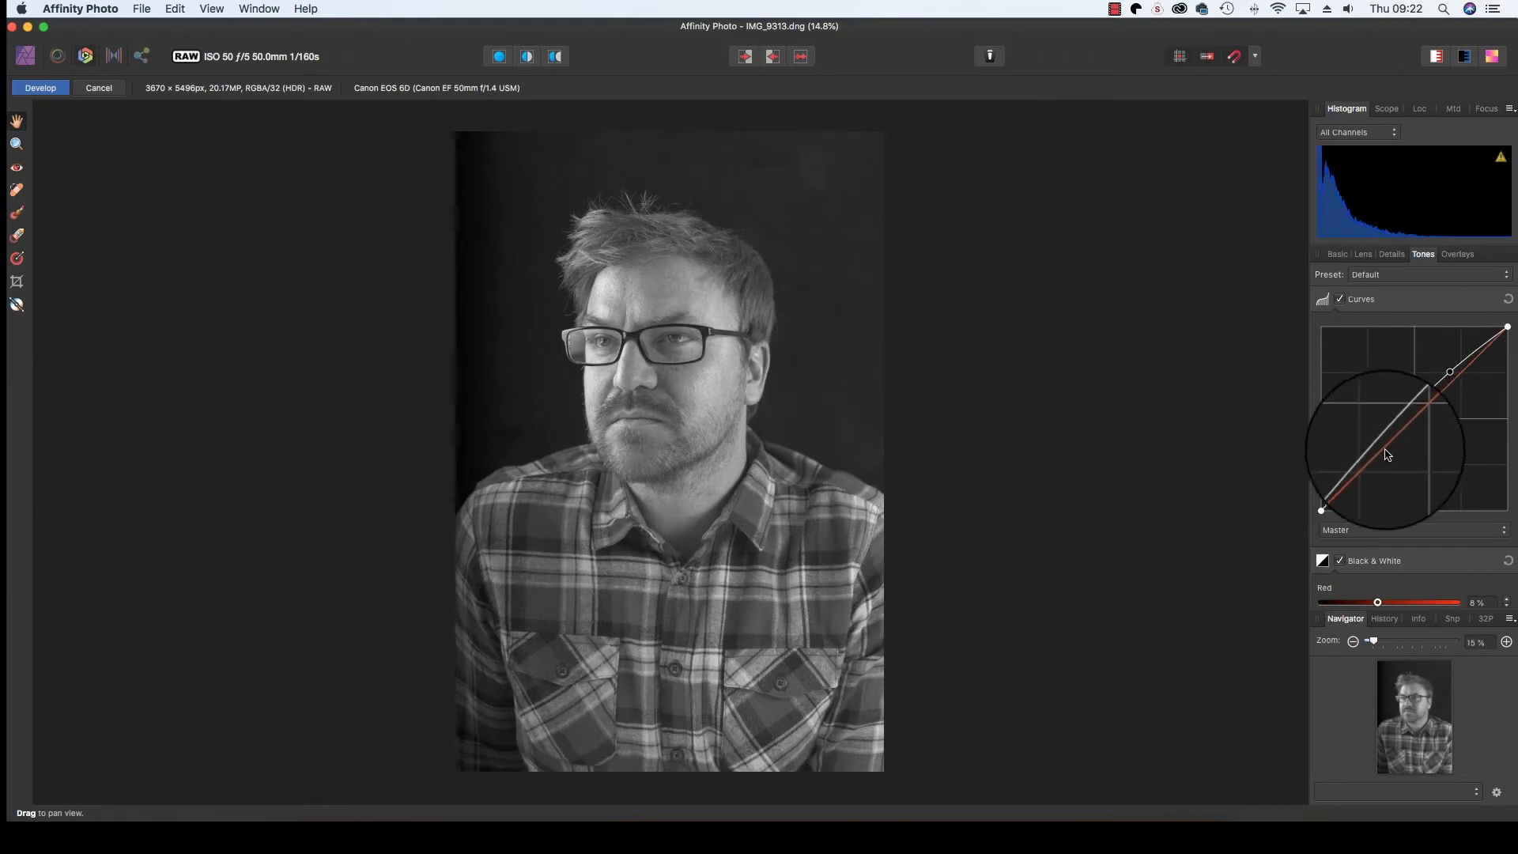
left_click_drag(1372, 462, 1368, 475)
left_click_drag(1450, 371, 1444, 370)
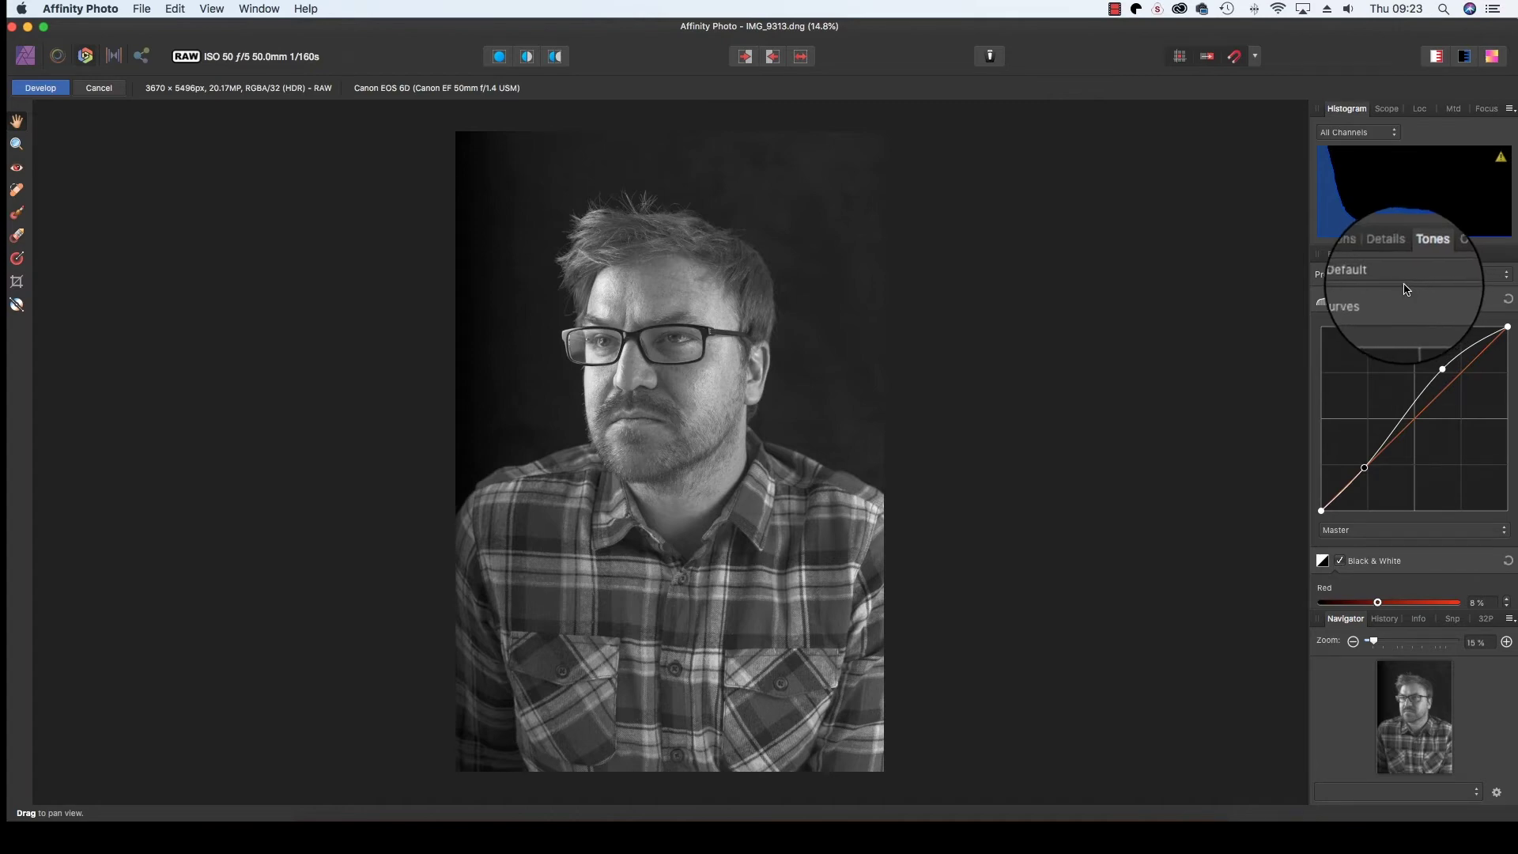
- Set Clarity to 28%, then enable Shadows & Highlights with Shadows at 10% and Highlights at -2%
left_click(1337, 253)
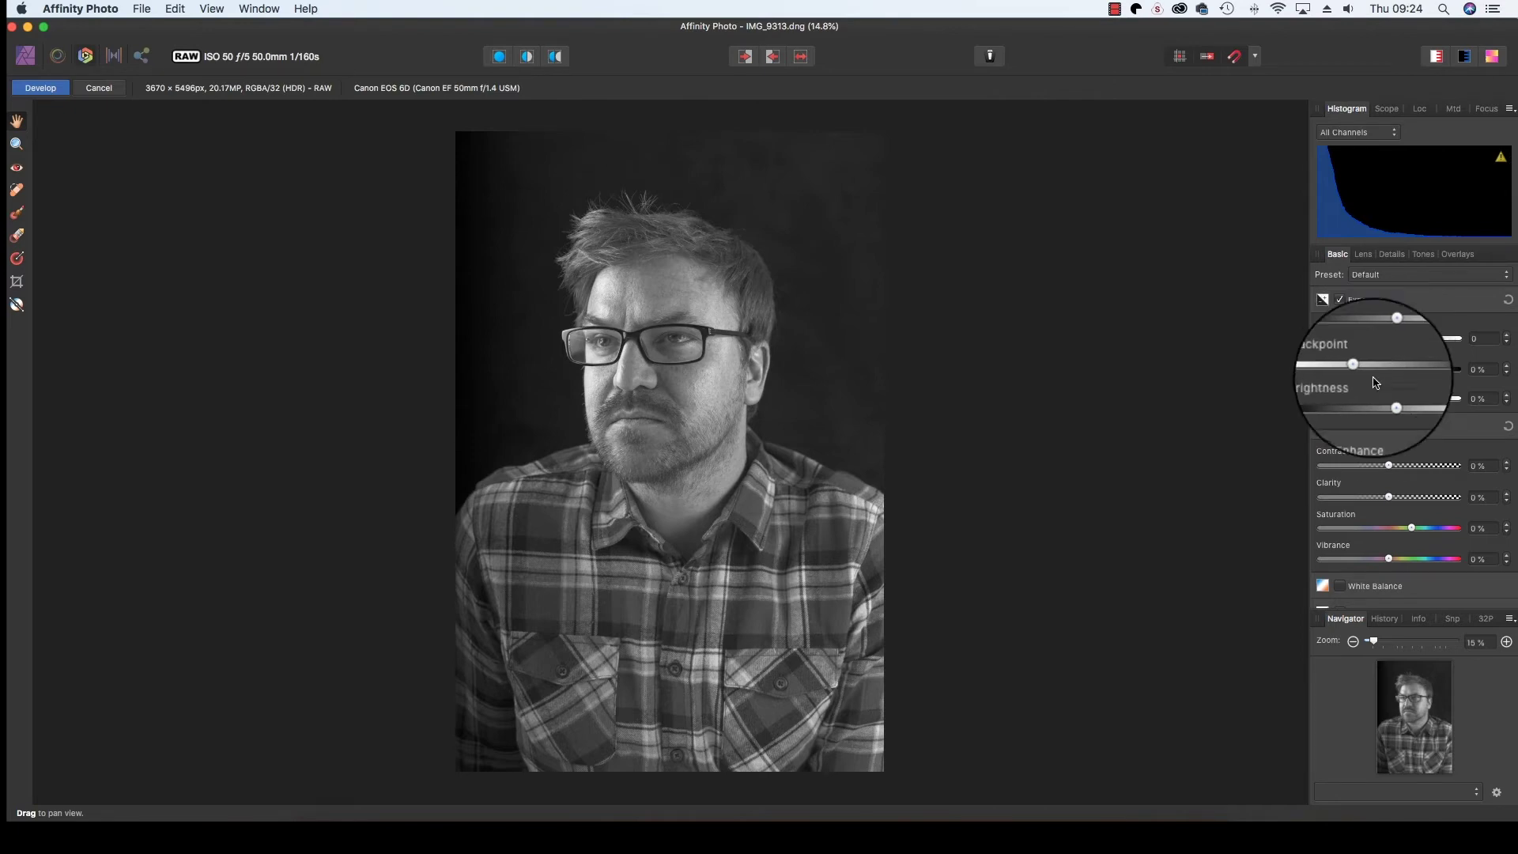
left_click(1386, 497)
scroll(1384, 530, "down", 2)
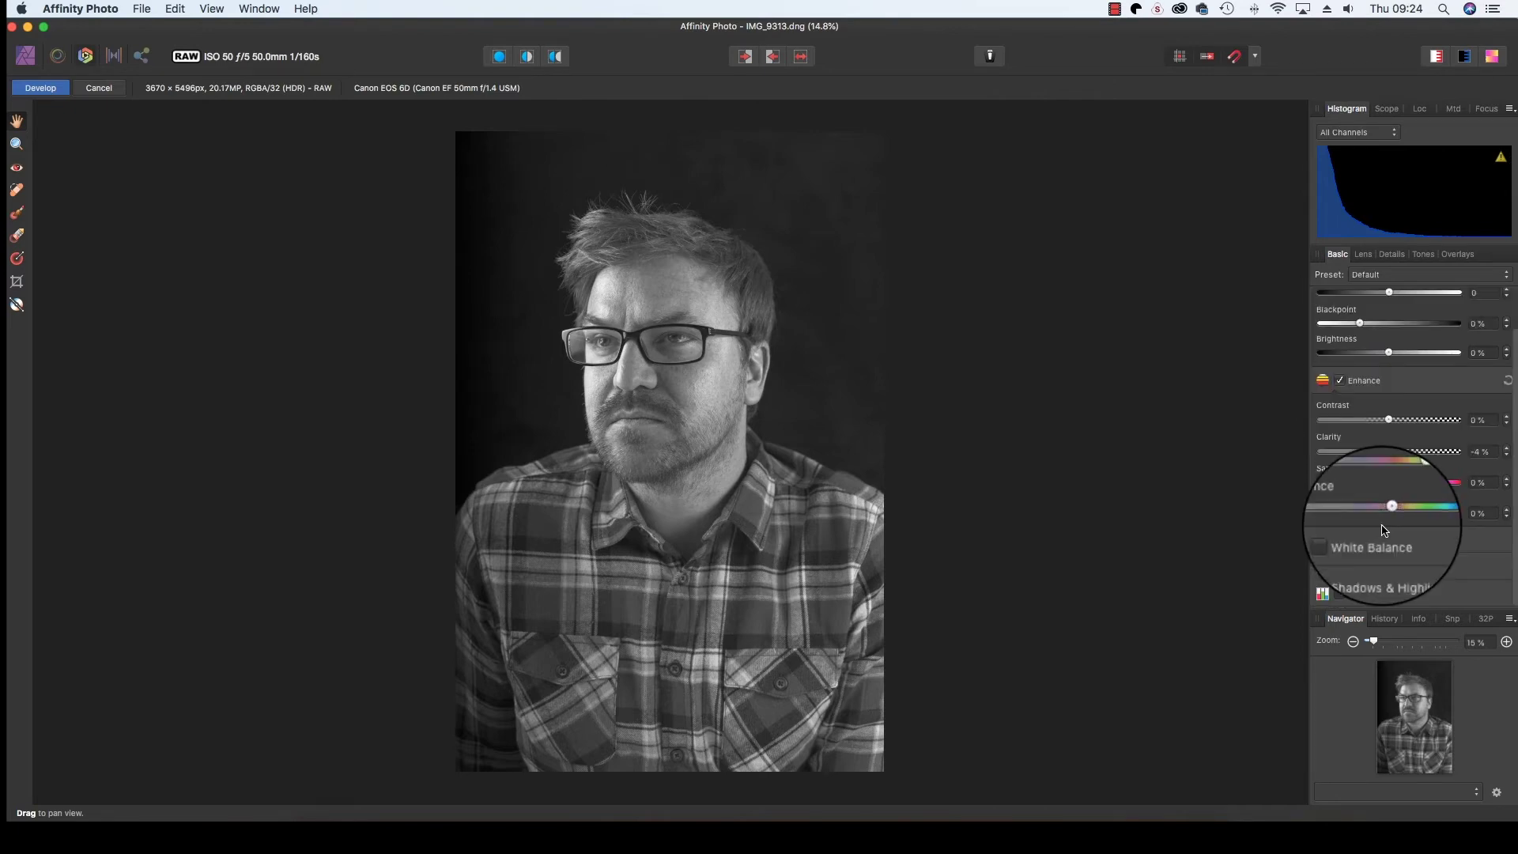
left_click(1344, 569)
scroll(1379, 545, "down", 3)
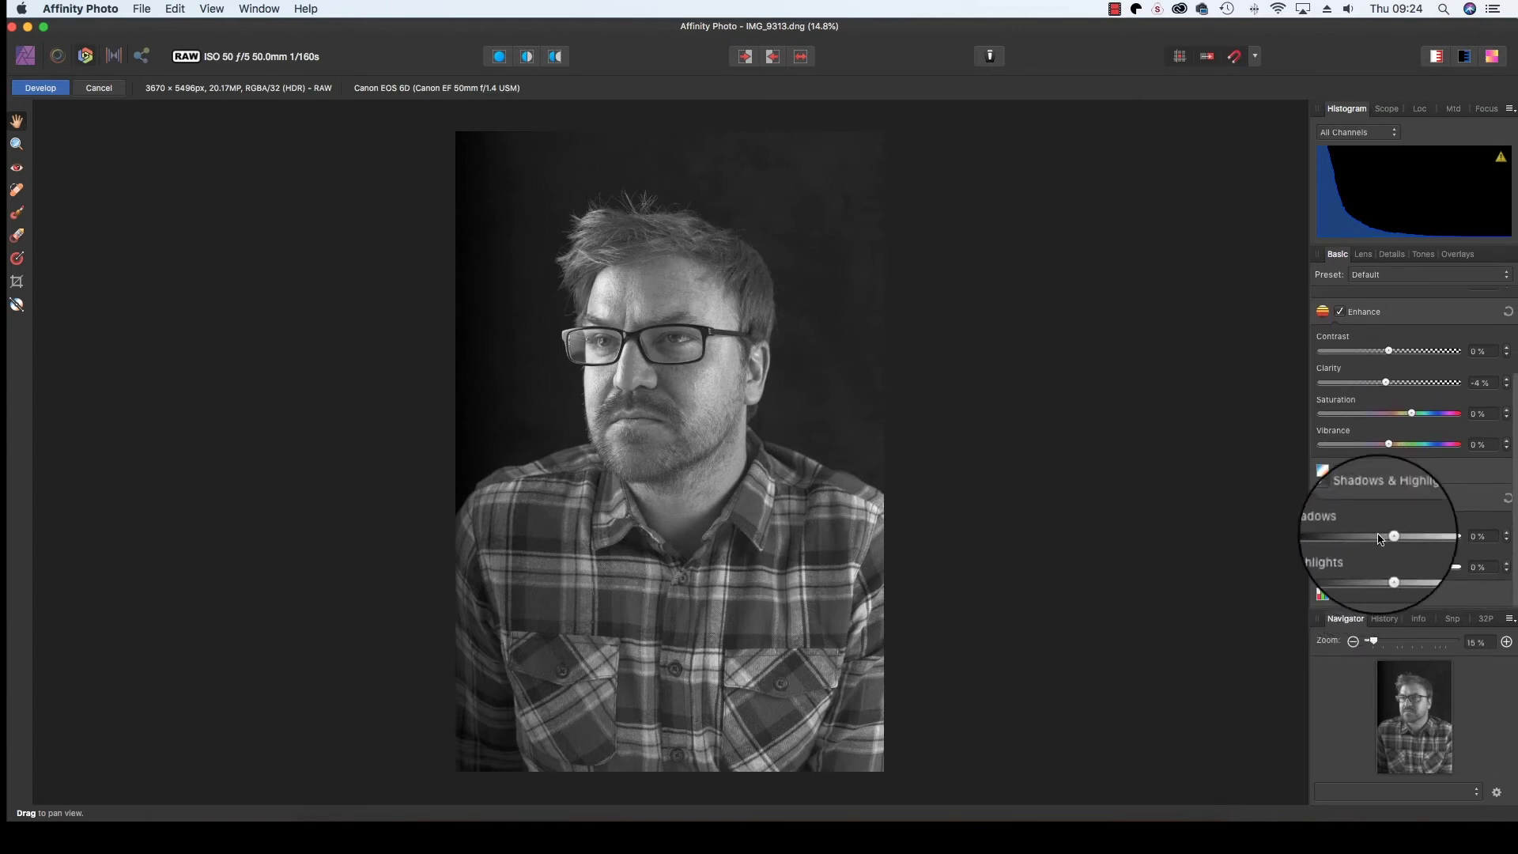
mouse_move(1385, 537)
left_mouse_down()
mouse_move(1371, 573)
mouse_move(1387, 566)
left_mouse_up()
left_click_drag(1385, 382, 1408, 383)
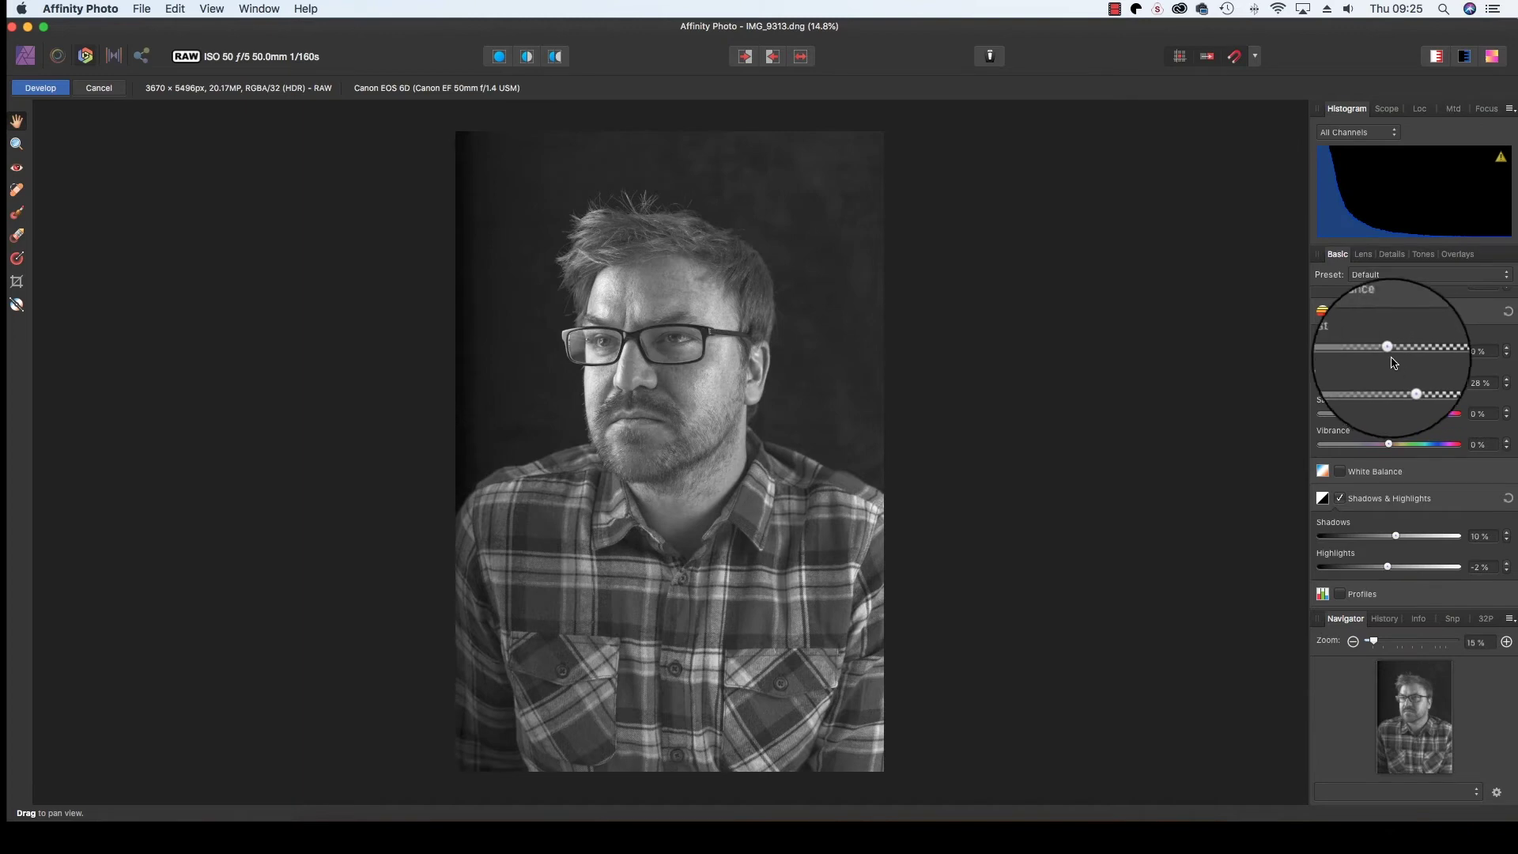
- Enable the Post Crop Vignette and set its Intensity to -10% and Scale to 125%
left_click(1361, 254)
scroll(1392, 371, "down", 3)
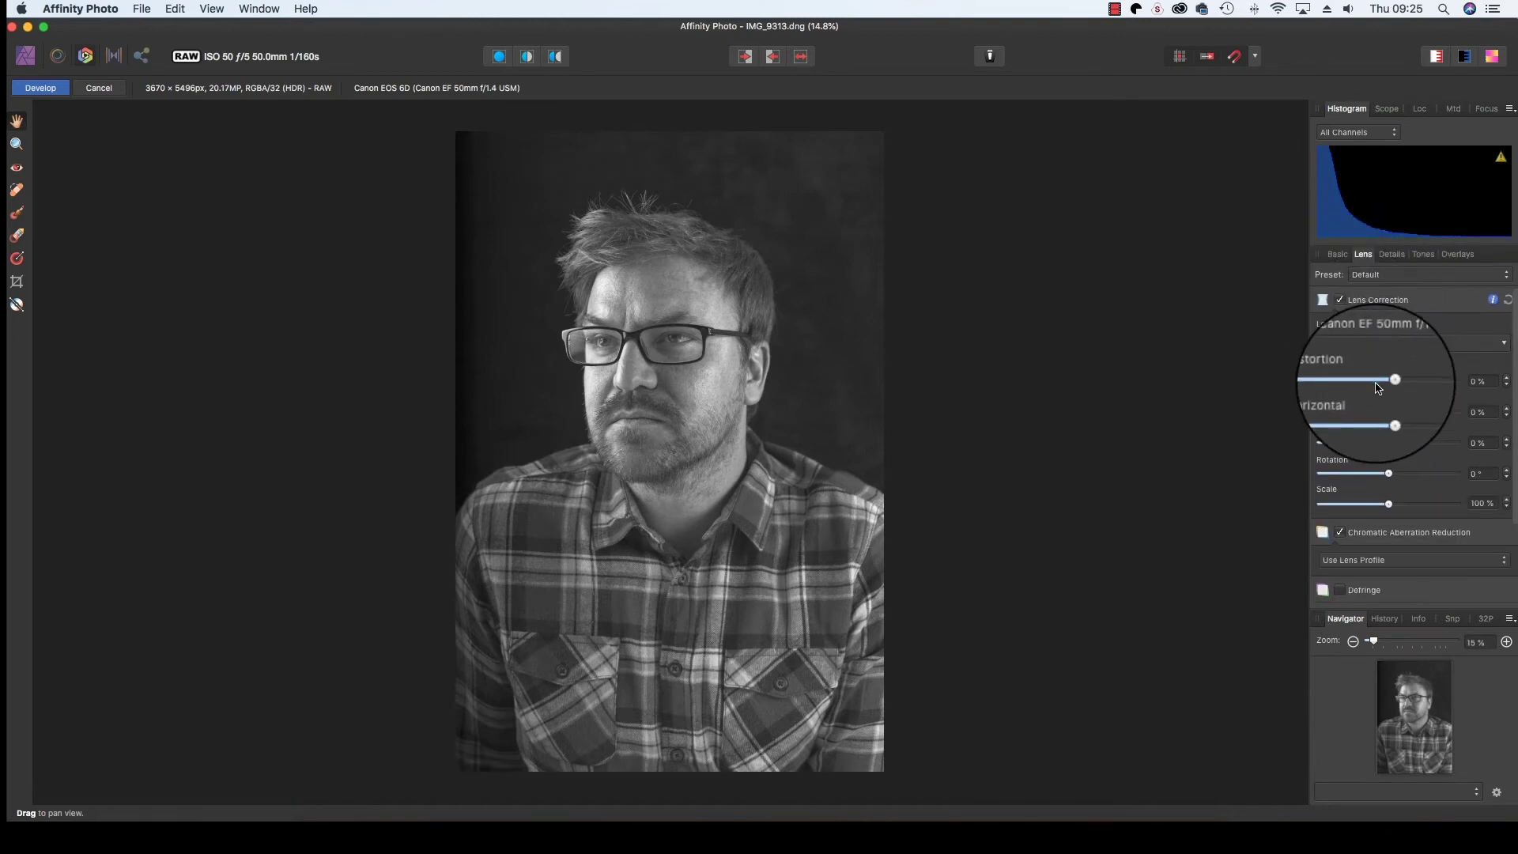
left_click(1340, 593)
scroll(1355, 576, "down", 3)
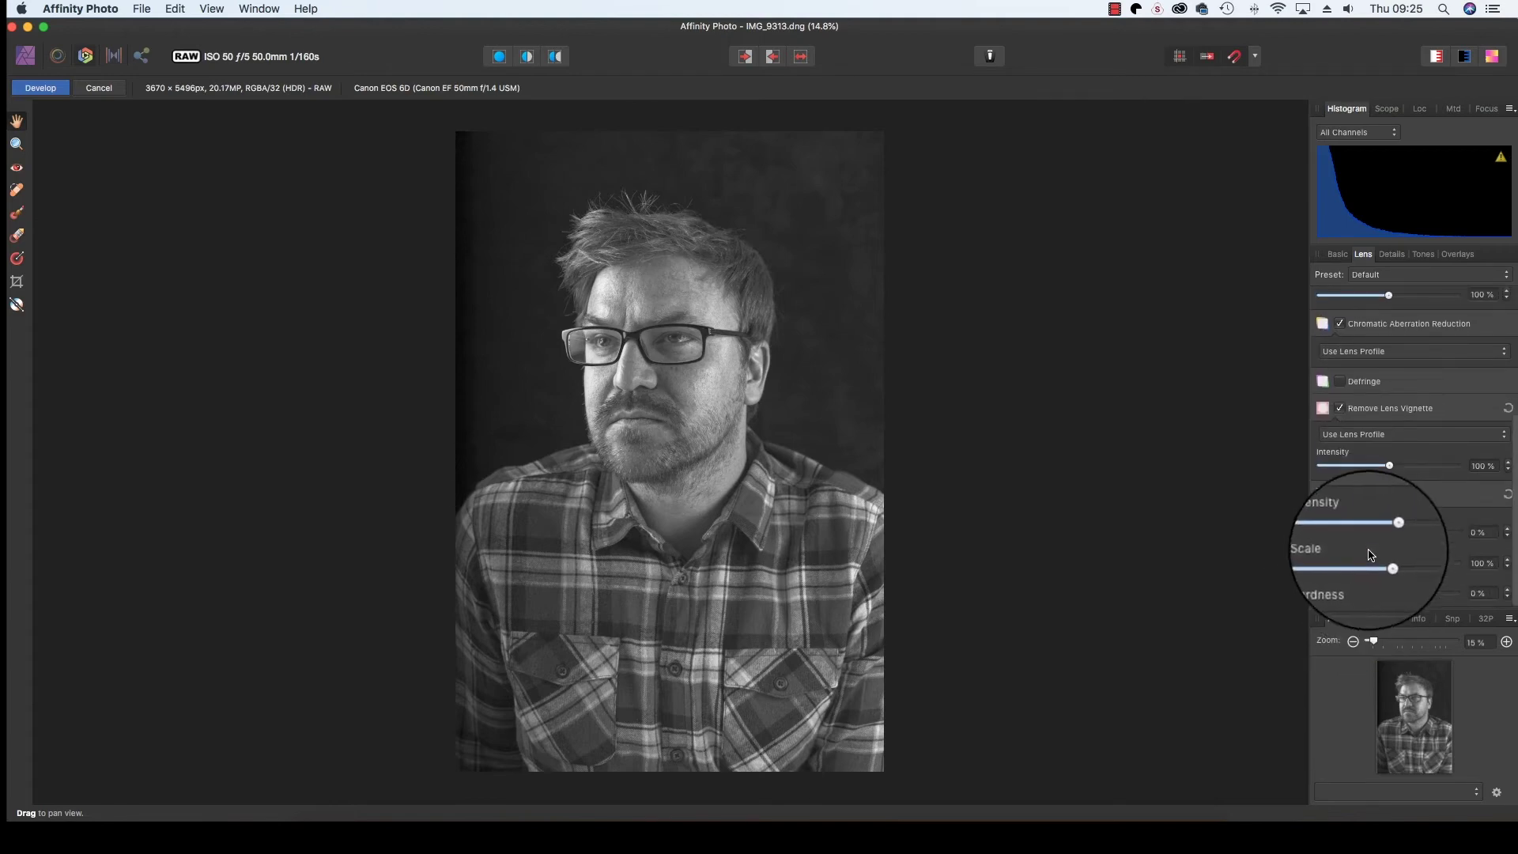
left_click_drag(1382, 533, 1407, 532)
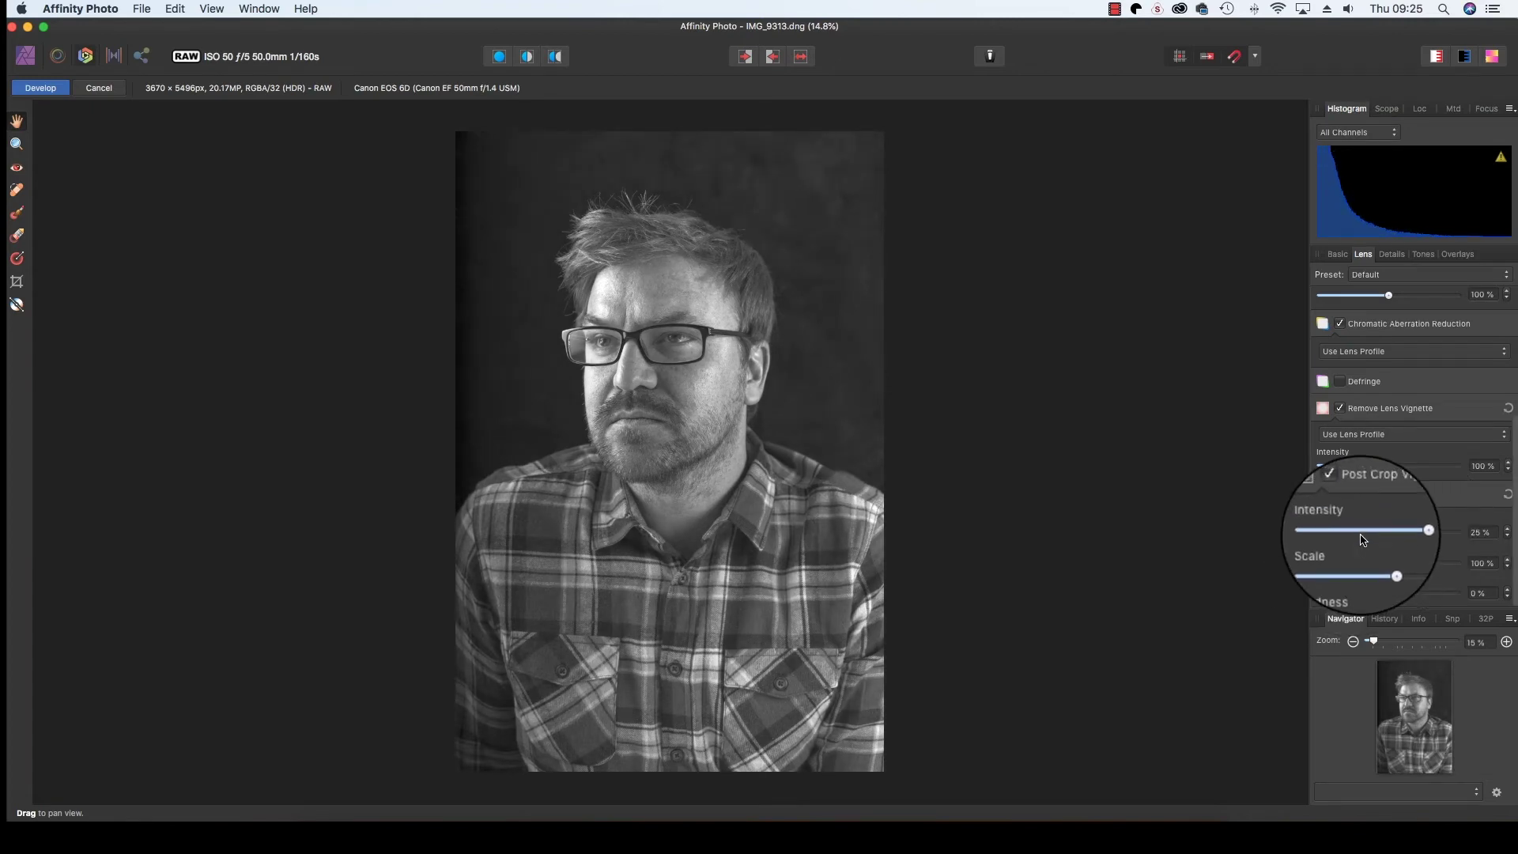
left_click_drag(1388, 561, 1399, 563)
left_click_drag(1385, 532, 1371, 536)
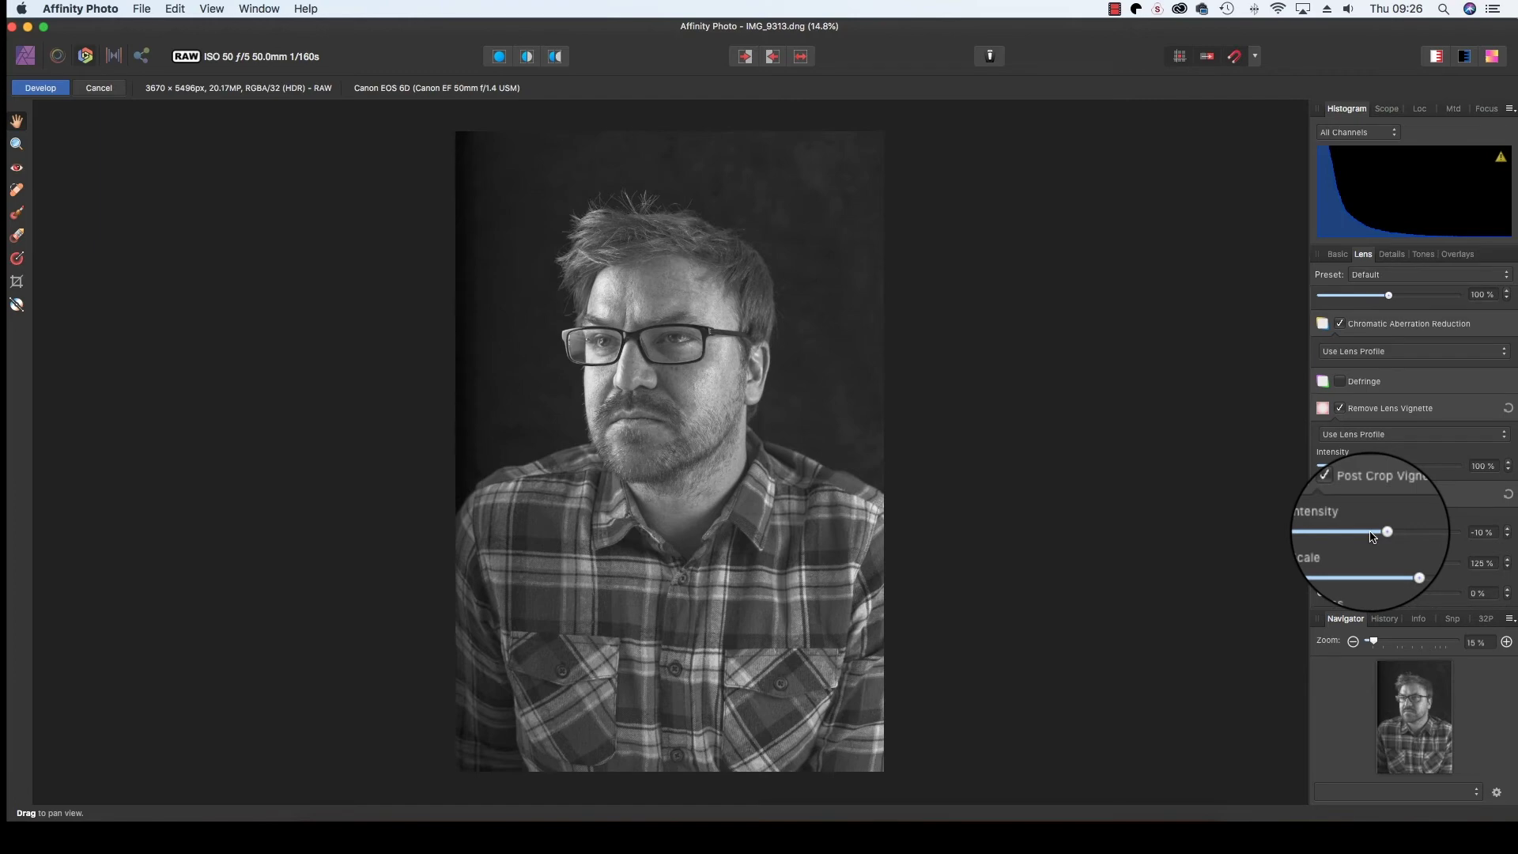
- Enable Detail Refinement with a Radius of 65% and an Amount of 28%, and develop the RAW photo
left_click(1391, 254)
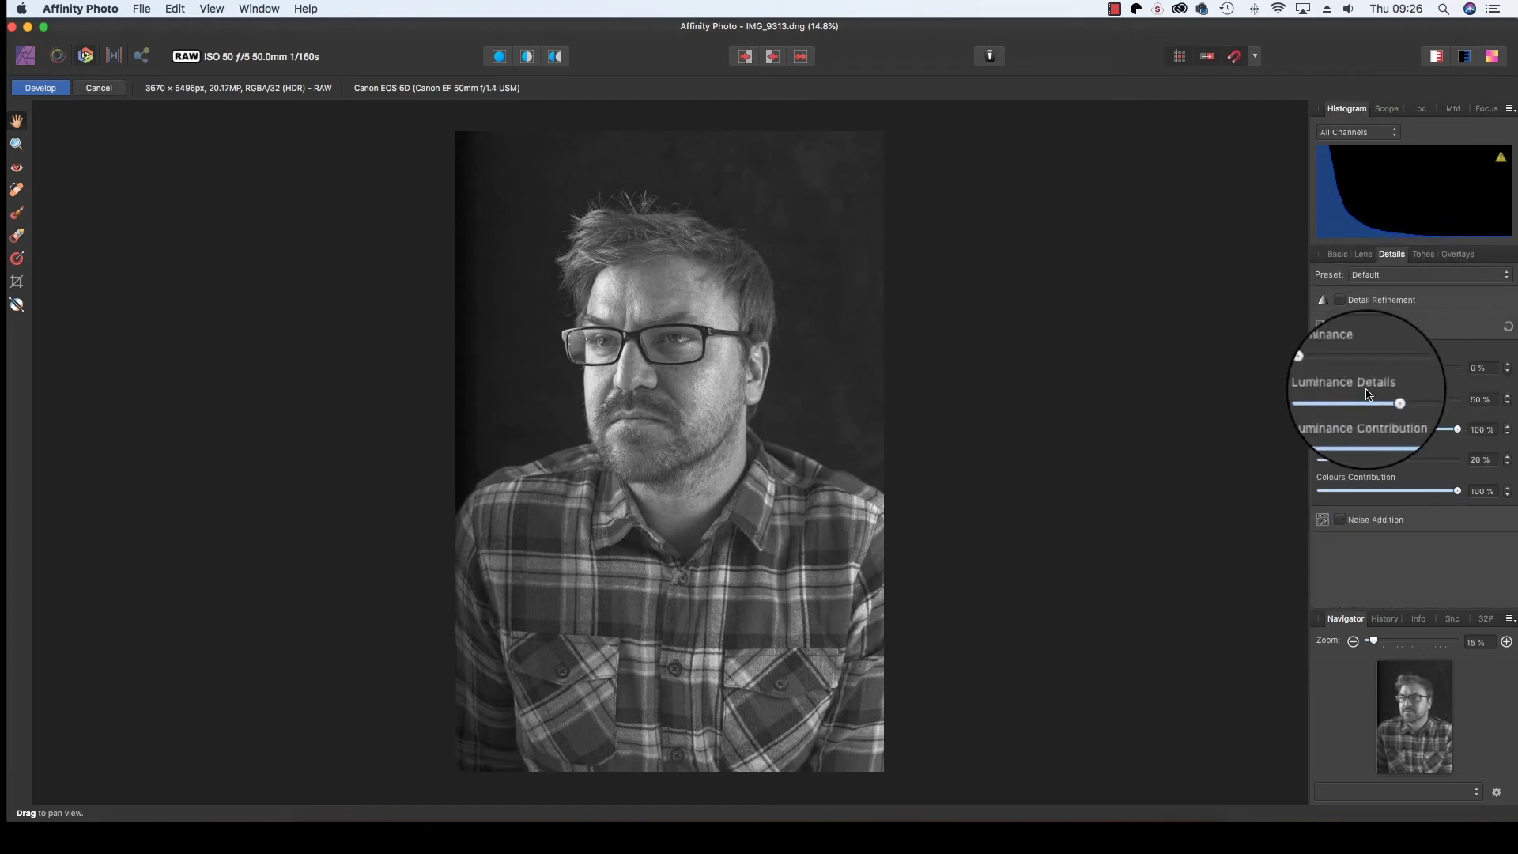
left_click(1342, 300)
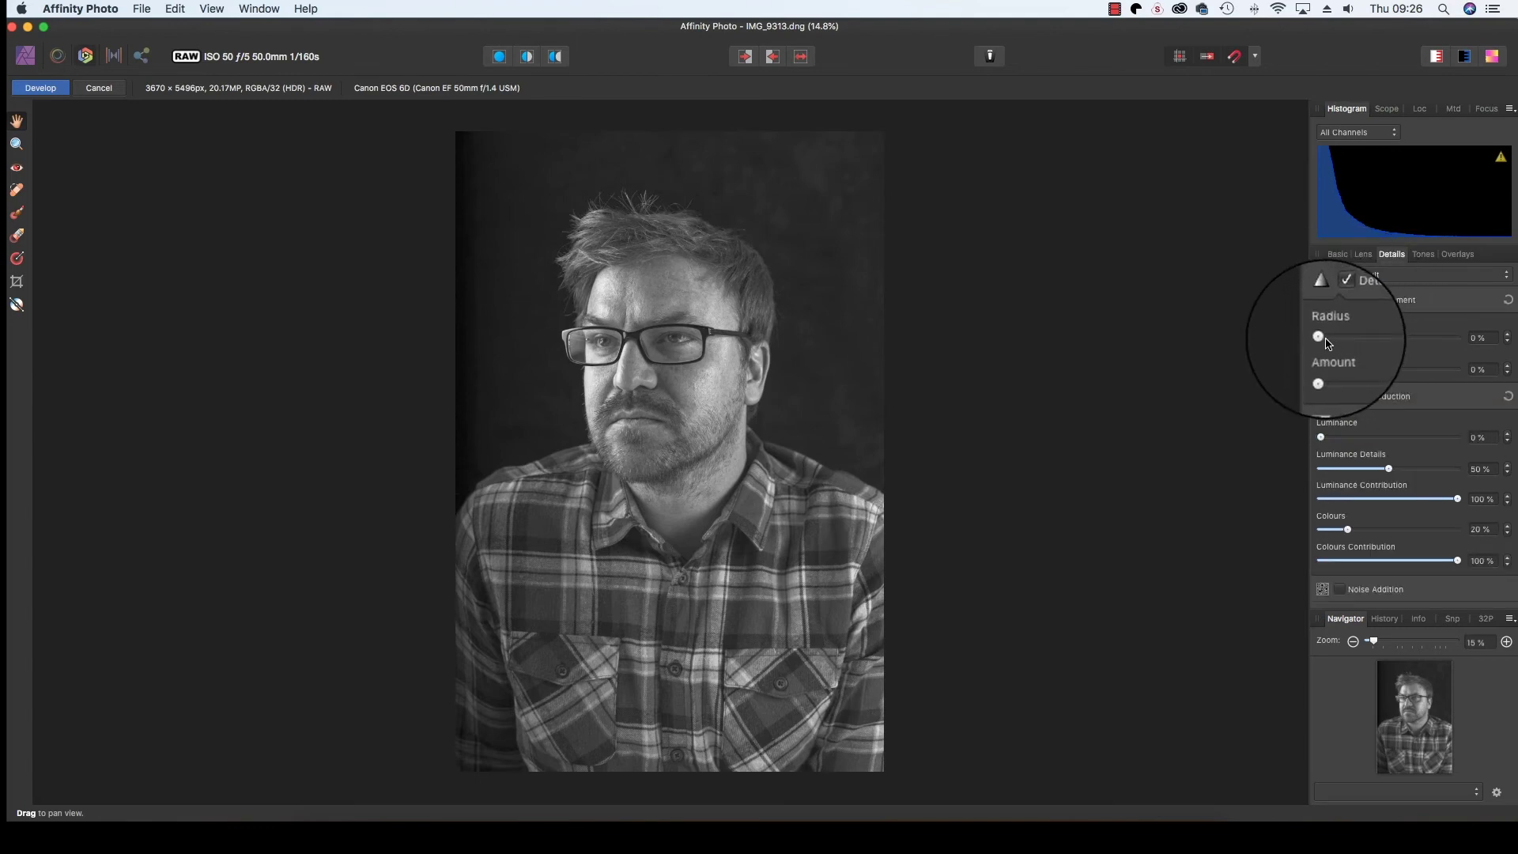
left_click_drag(1328, 337, 1409, 337)
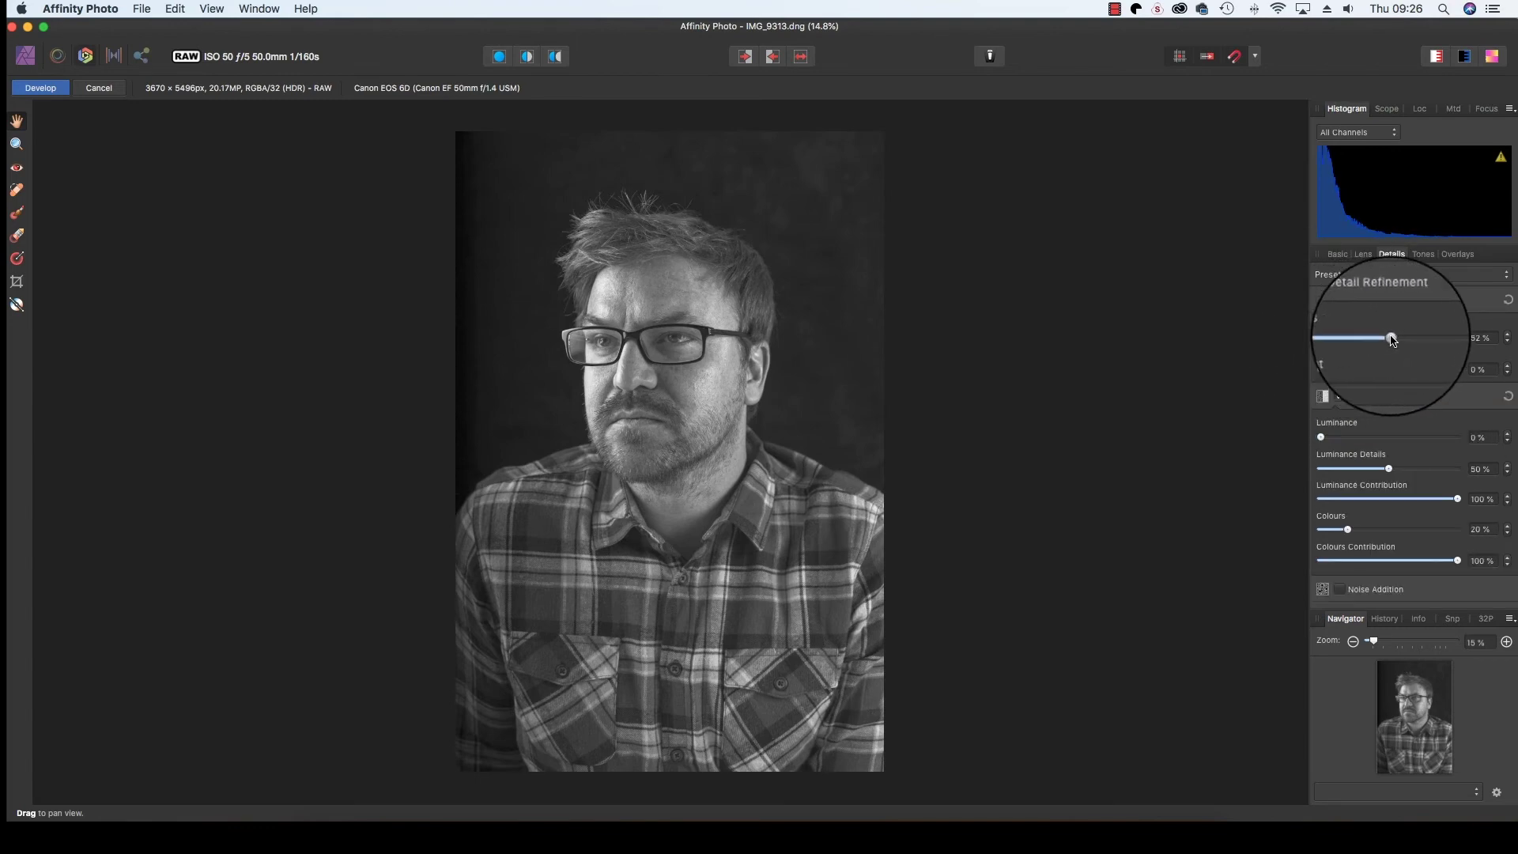
left_click_drag(1317, 369, 1355, 369)
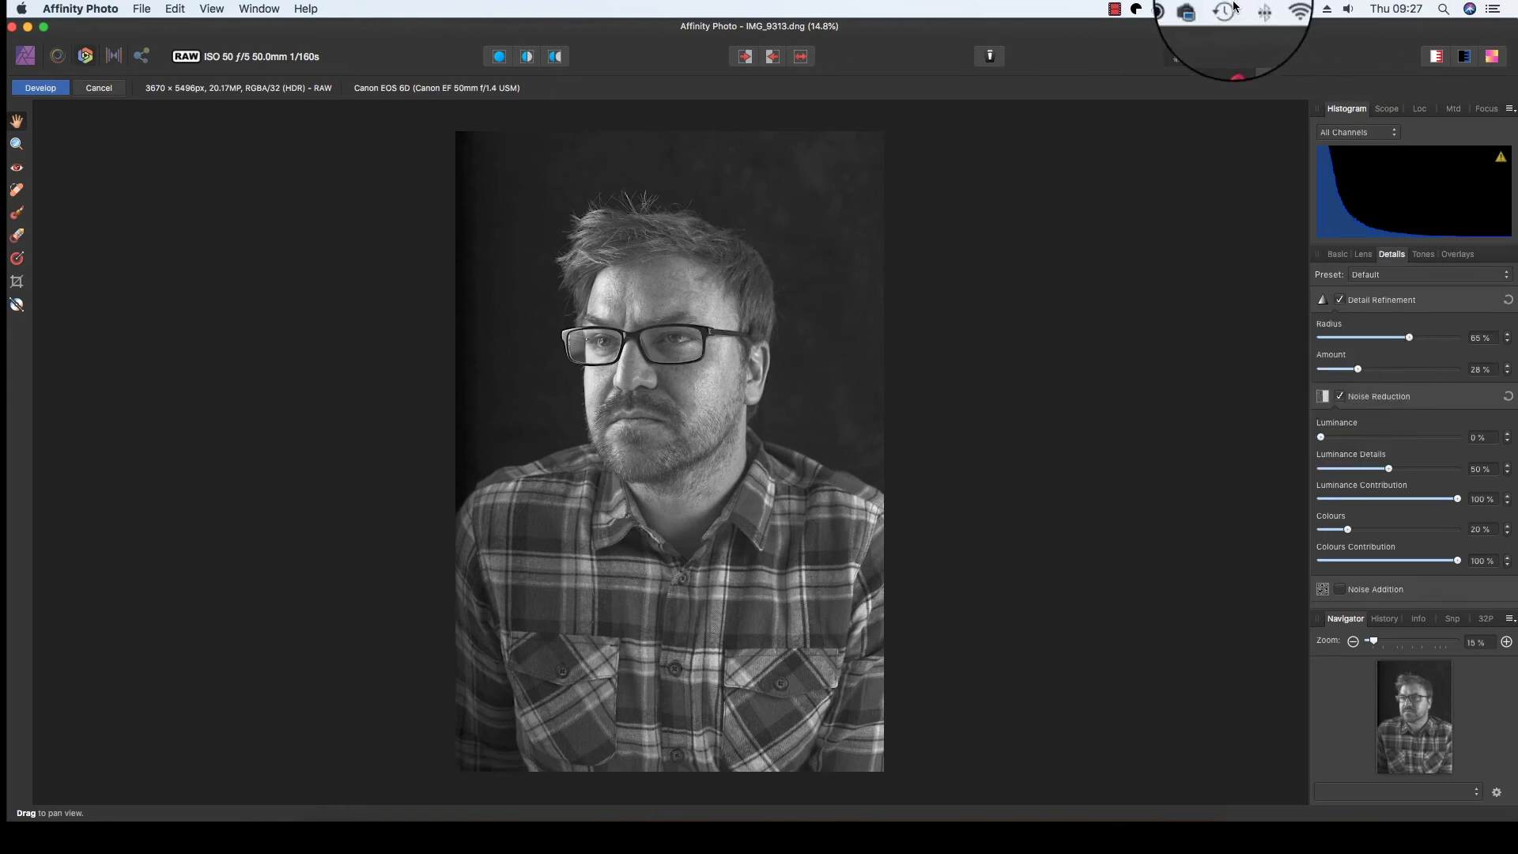
left_click(55, 93)
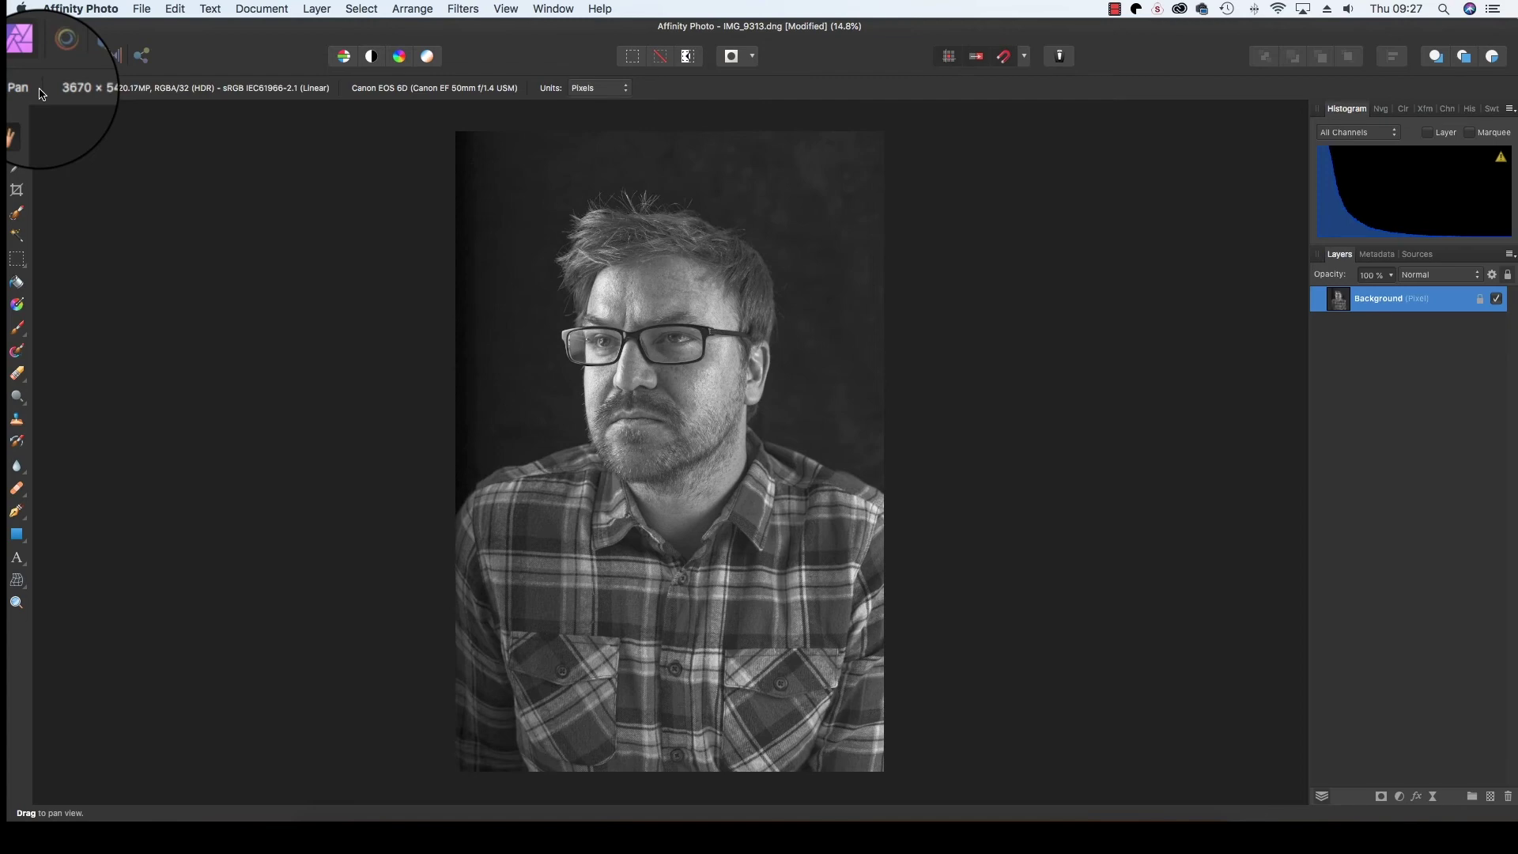
- Brighten the eyes behind the glasses with the Dodge Brush, reducing the brush width to 110.8 px
key("super+equal")
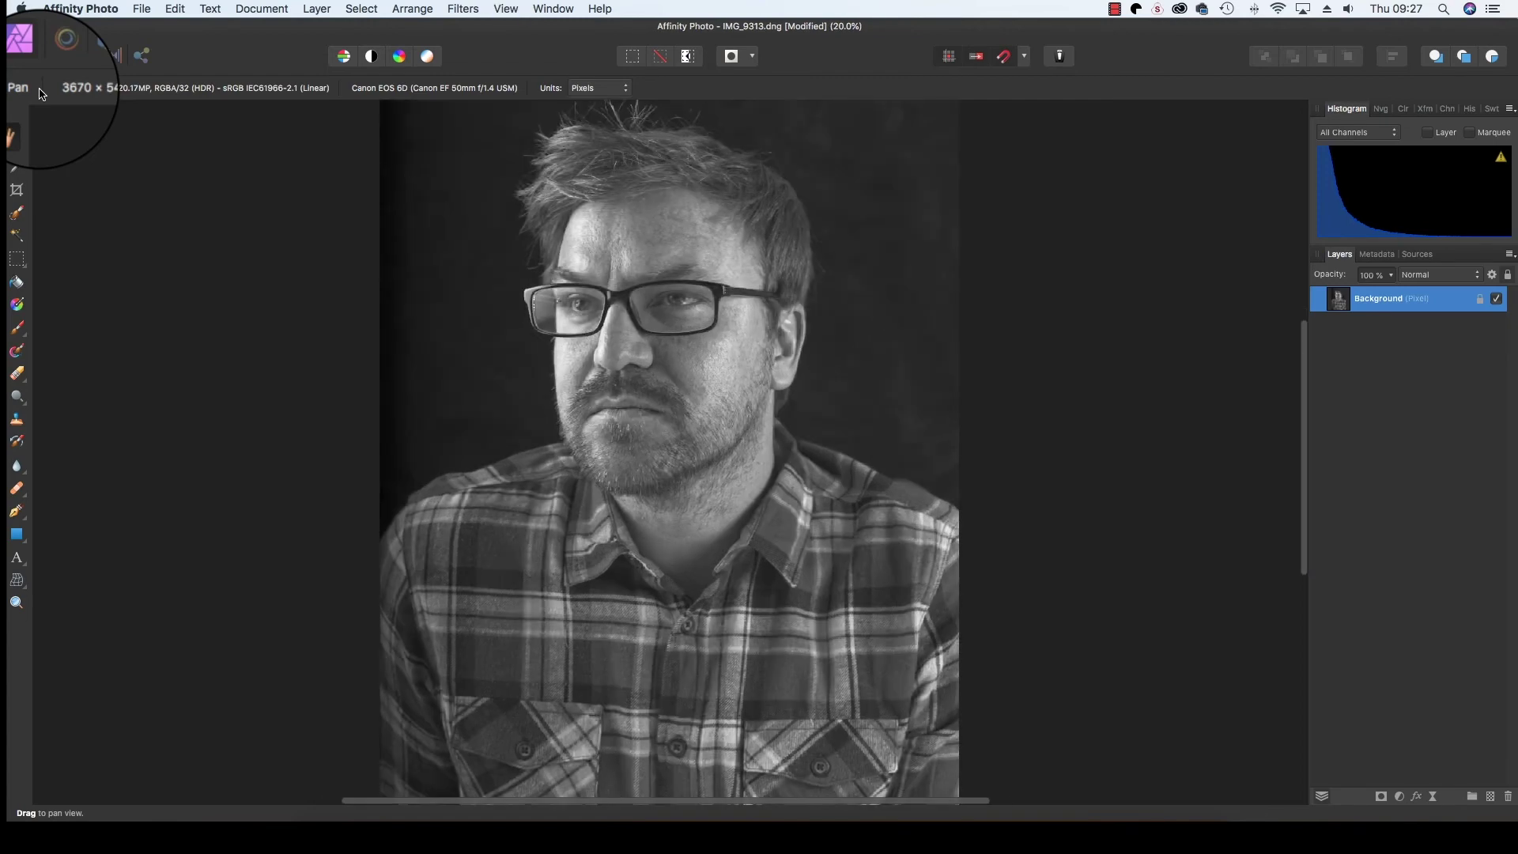
key("super+equal")
key("super+equal")
key("super+equal")
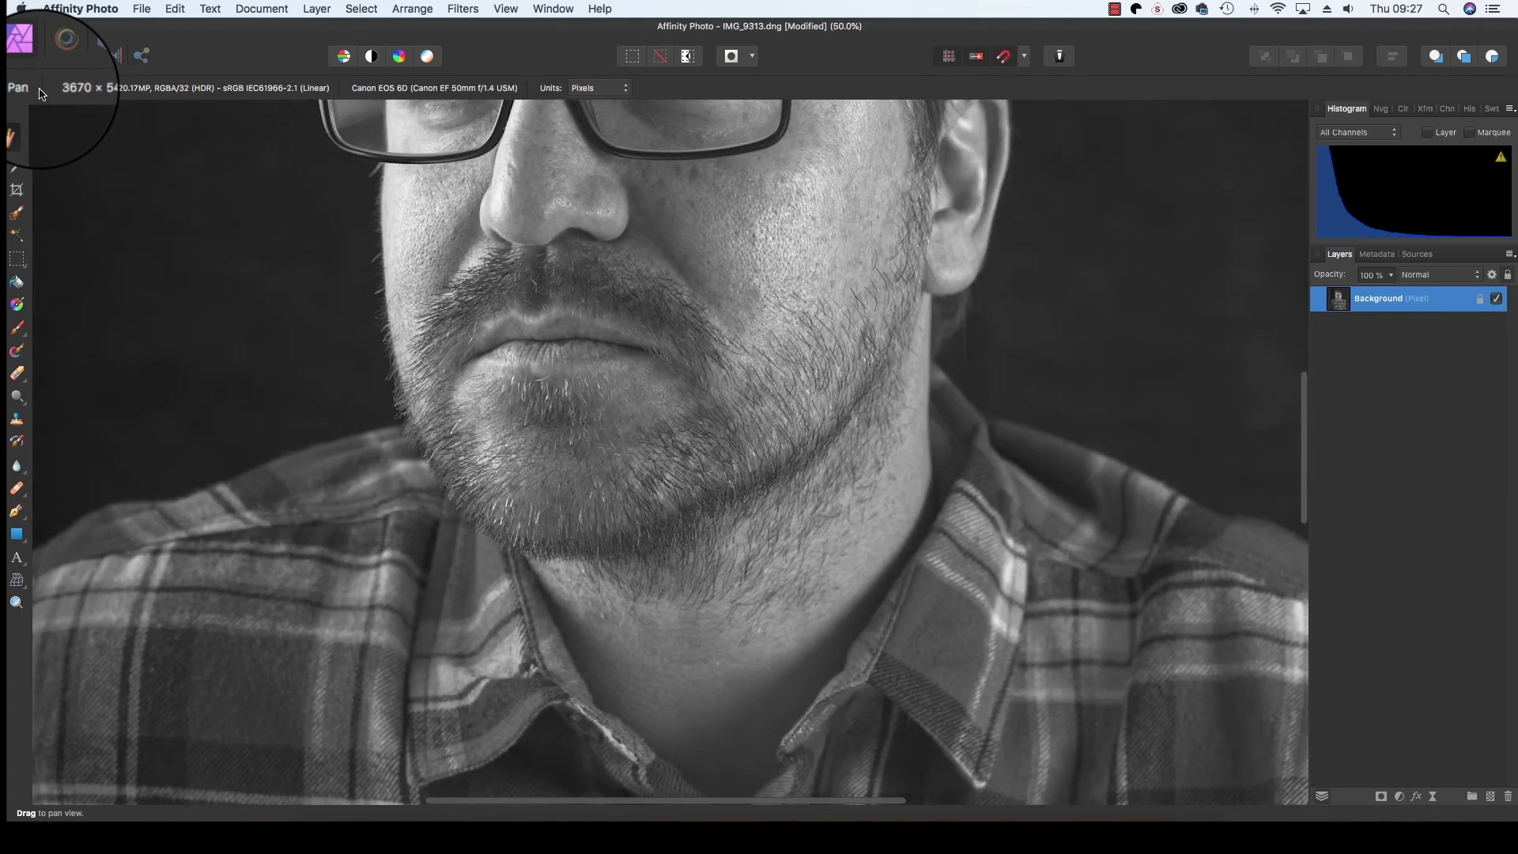
left_click_drag(384, 205, 390, 444)
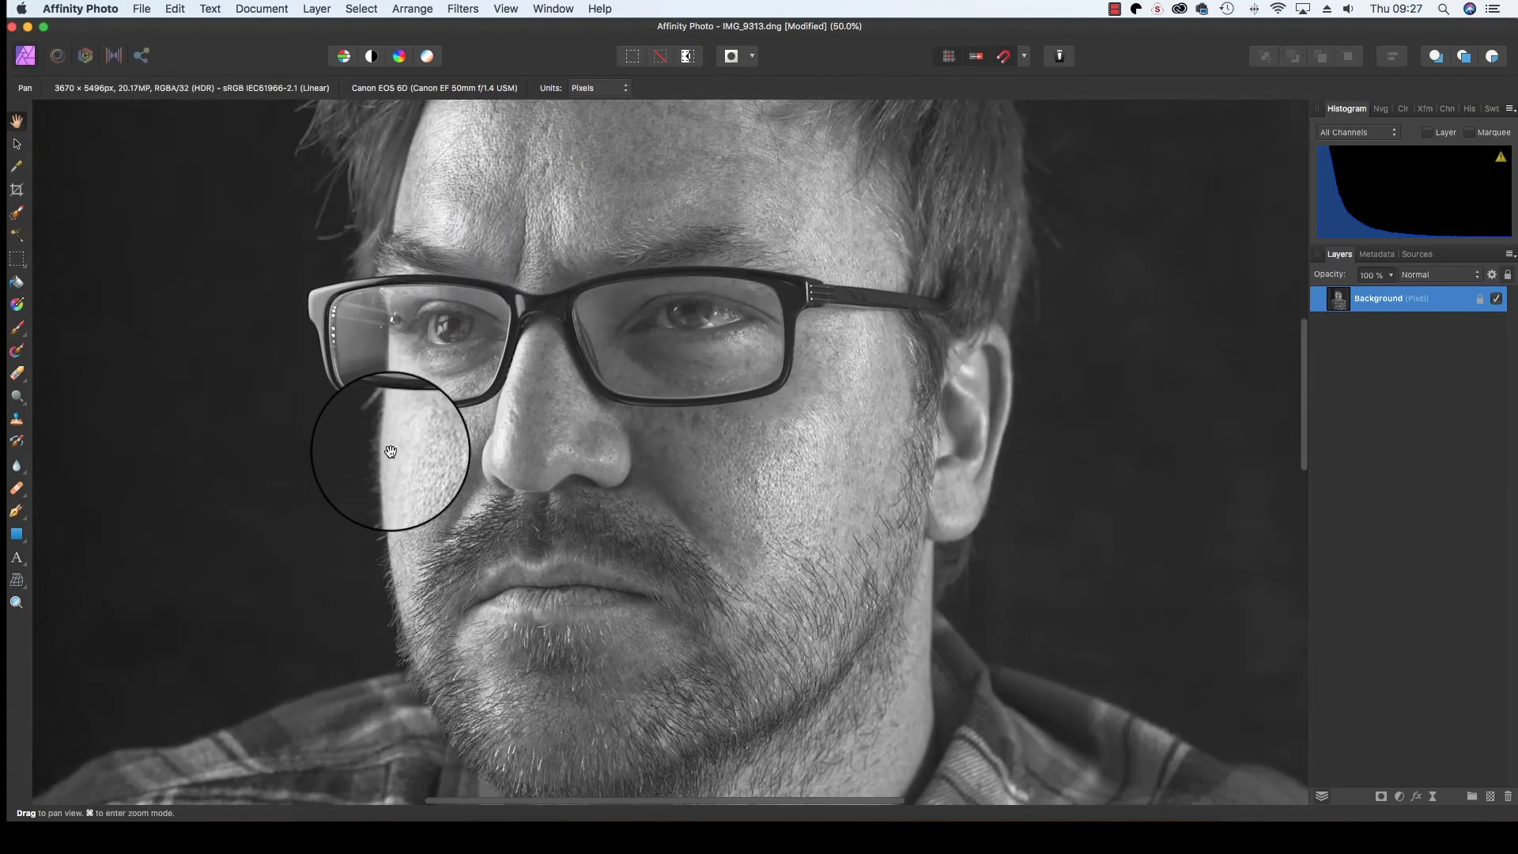
left_click(17, 398)
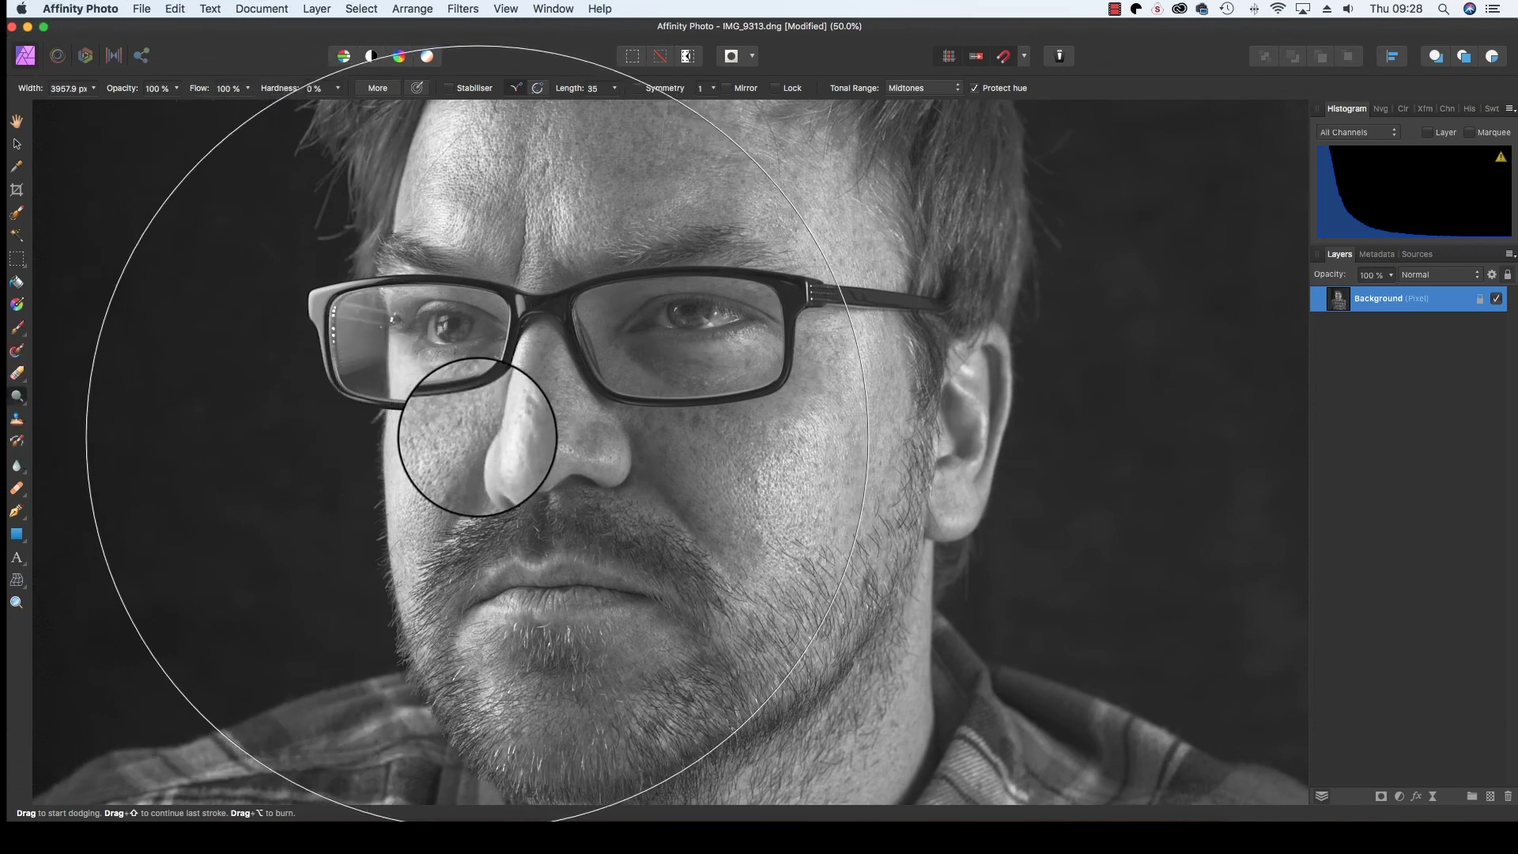
key("bracketleft")
key("bracketleft")
key("bracketleft")
mouse_move(464, 424)
left_mouse_down()
mouse_move(440, 400)
mouse_move(441, 363)
left_mouse_up()
key("super+z")
key("bracketleft")
key("bracketleft")
key("bracketleft")
key("bracketleft")
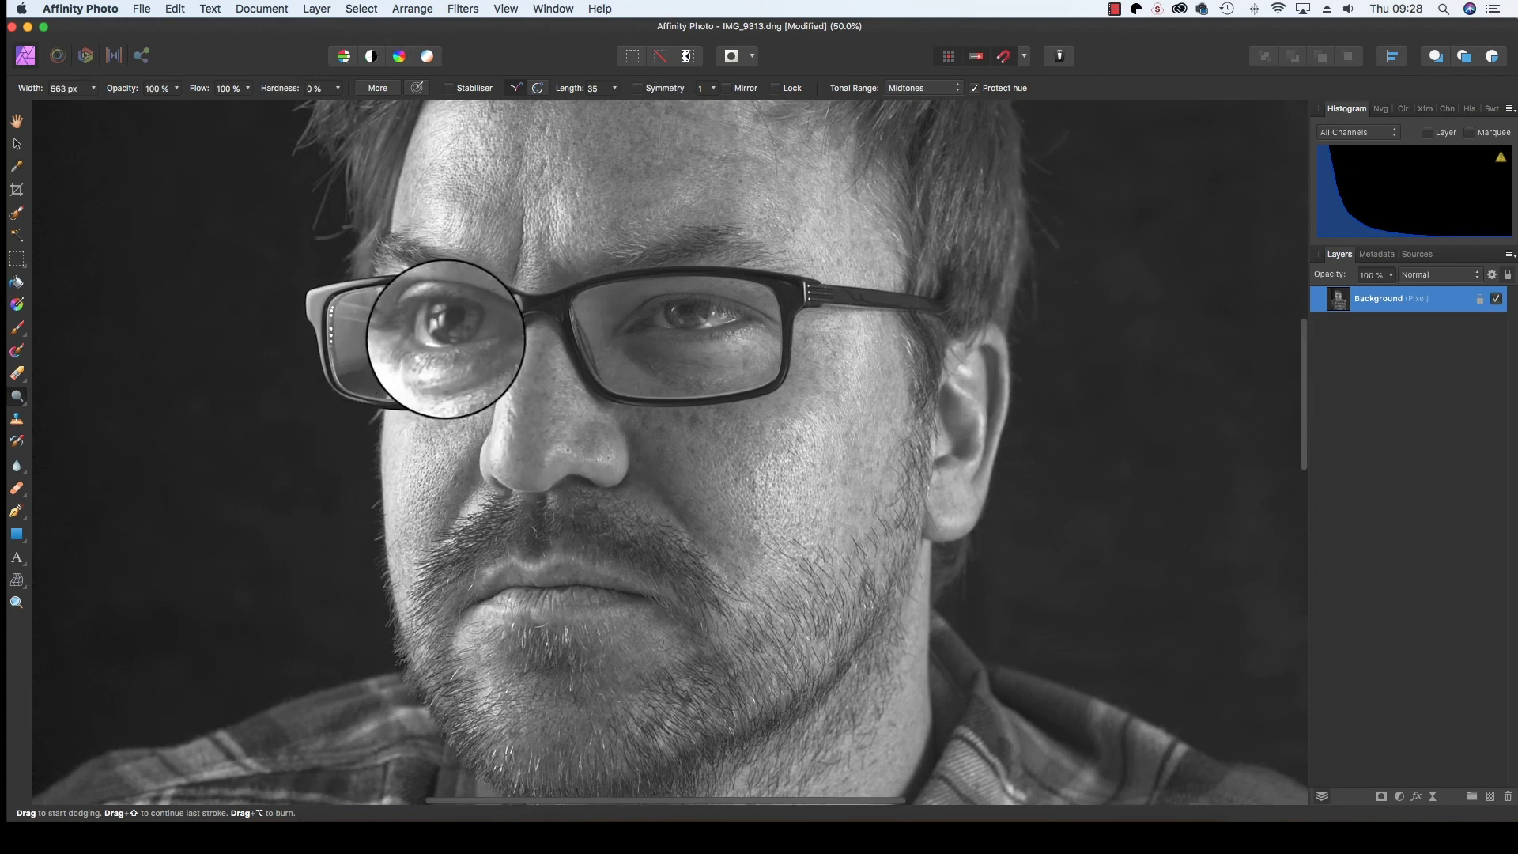
key("bracketleft")
key("bracketleft")
key("bracketleft")
scroll(466, 320, "left", 1)
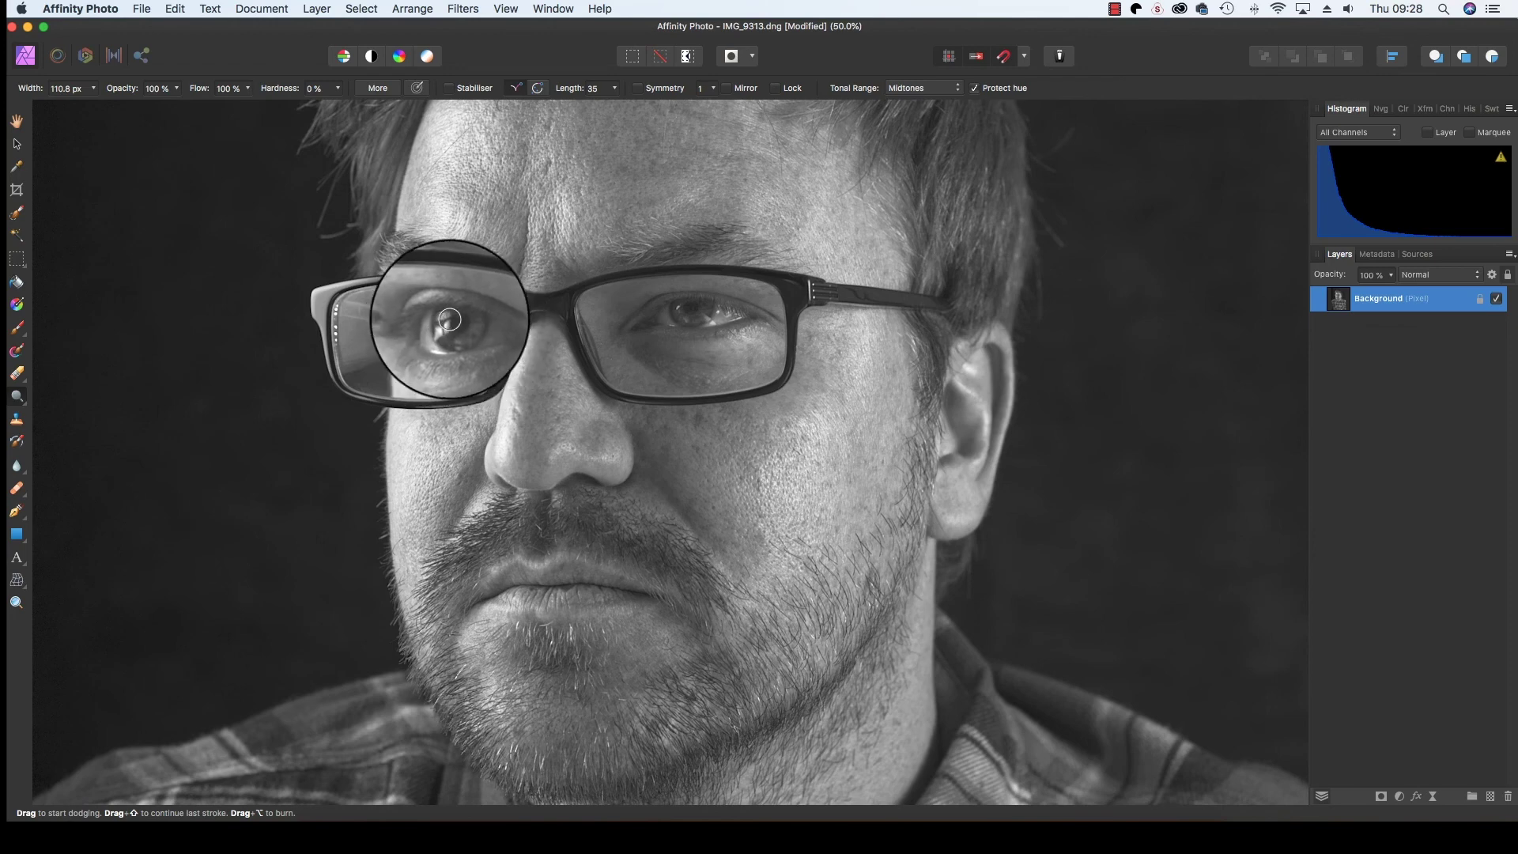
mouse_move(632, 319)
left_mouse_down()
mouse_move(675, 301)
mouse_move(722, 313)
mouse_move(617, 299)
left_mouse_up()
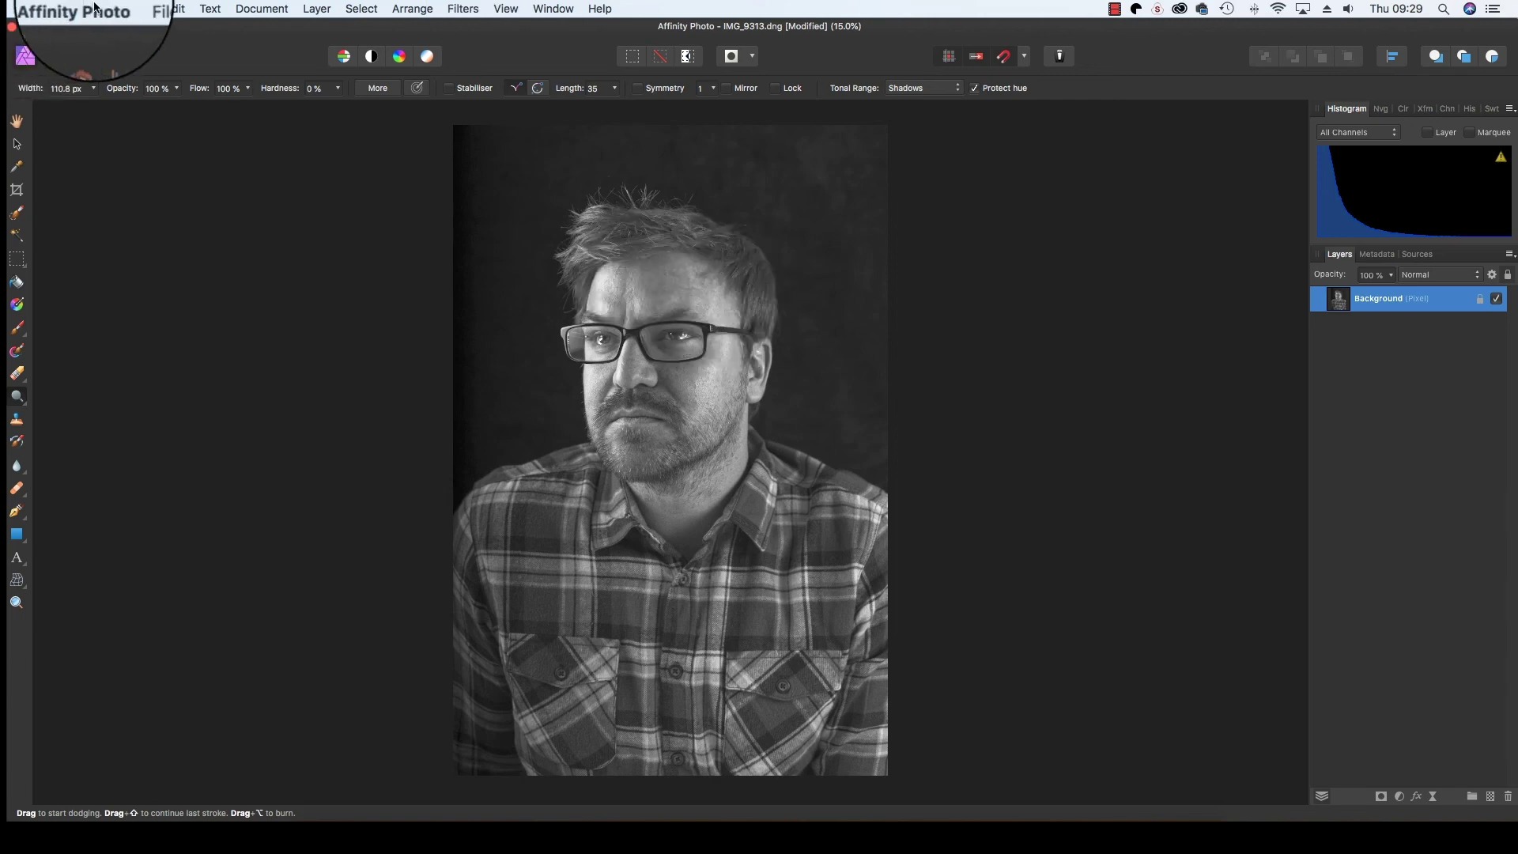
- Open the export settings for the edited portrait
left_click(140, 9)
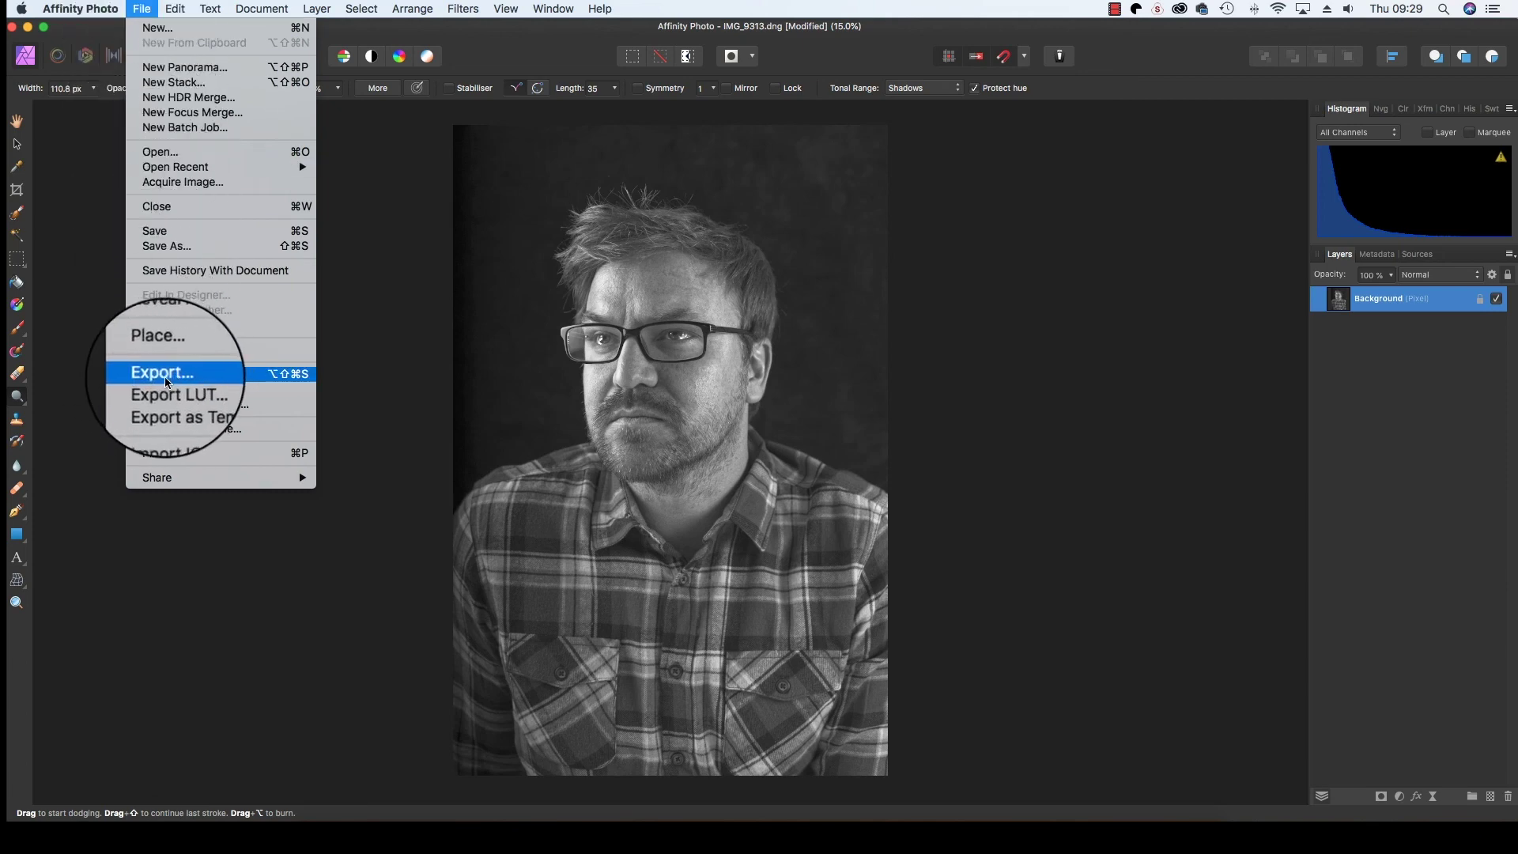
left_click(138, 381)
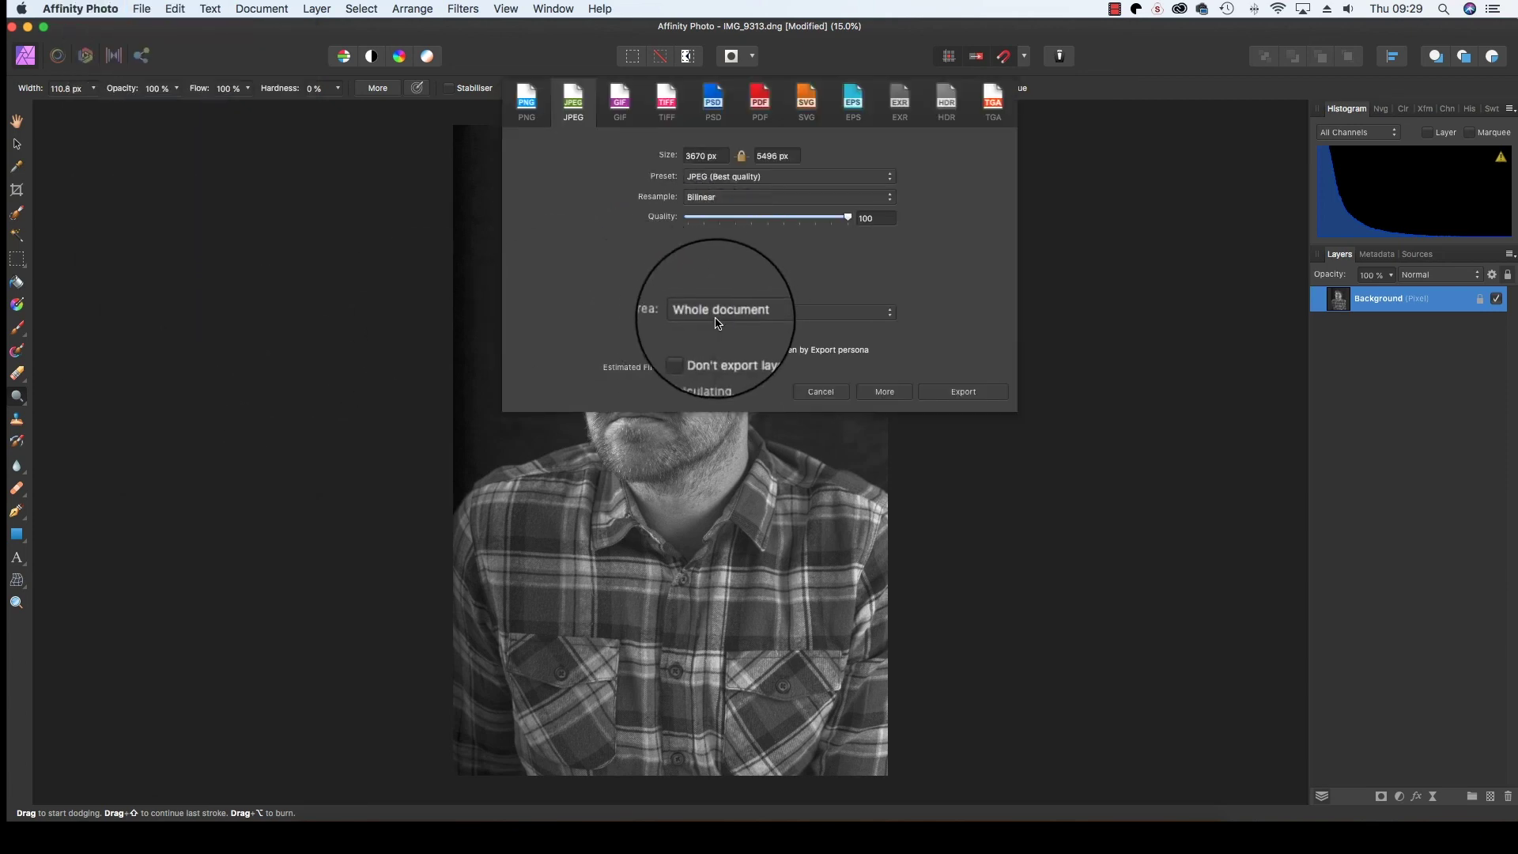